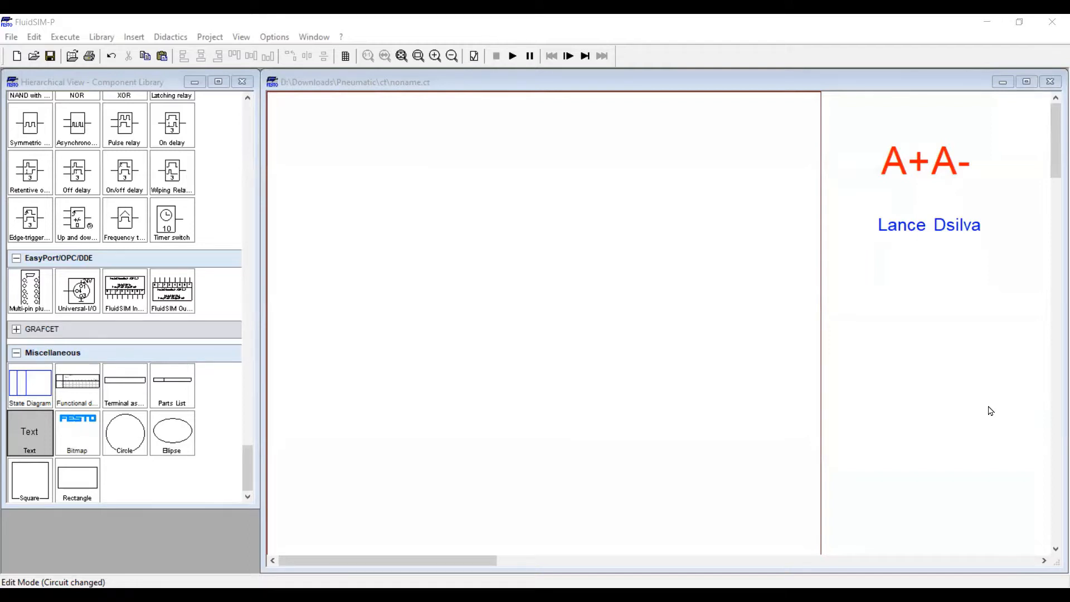
Look through the component library's supply elements, actuators and valves
{"action": "scroll", "coordinate": [46, 210], "scroll_direction": "up", "scroll_amount": 15}
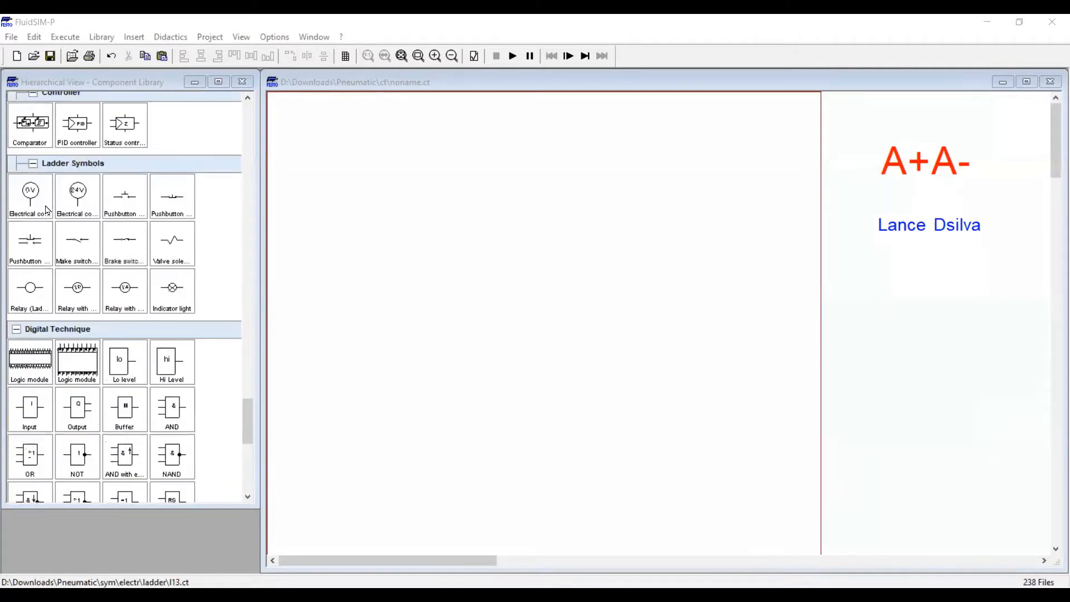
{"action": "scroll", "coordinate": [46, 210], "scroll_direction": "up", "scroll_amount": 20}
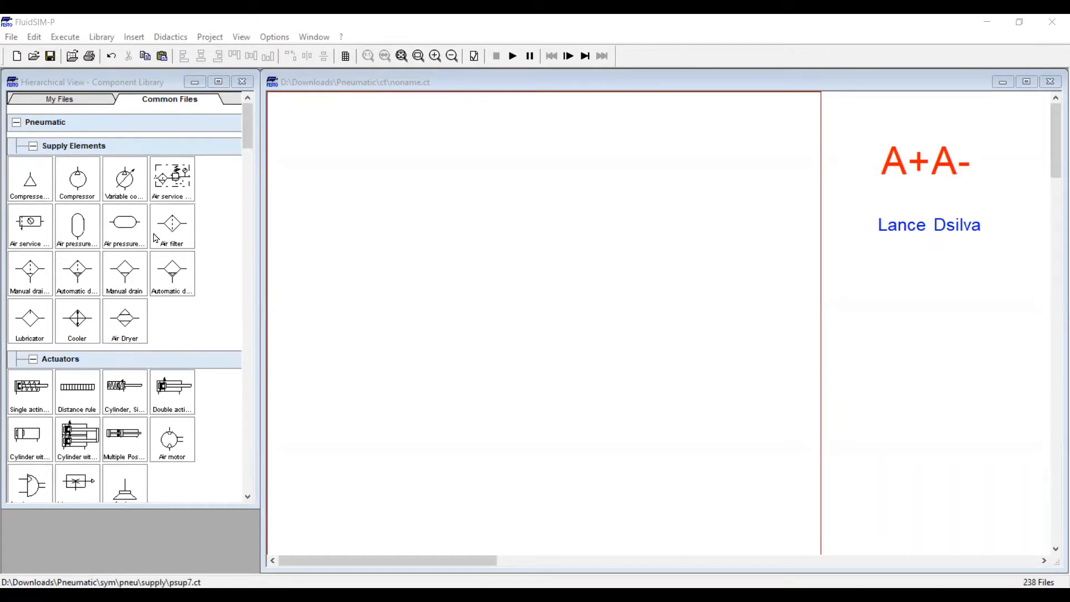
{"action": "scroll", "coordinate": [121, 308], "scroll_direction": "down", "scroll_amount": 6}
{"action": "scroll", "coordinate": [122, 308], "scroll_direction": "up", "scroll_amount": 6}
{"action": "scroll", "coordinate": [121, 309], "scroll_direction": "down", "scroll_amount": 9}
{"action": "scroll", "coordinate": [122, 312], "scroll_direction": "down", "scroll_amount": 3}
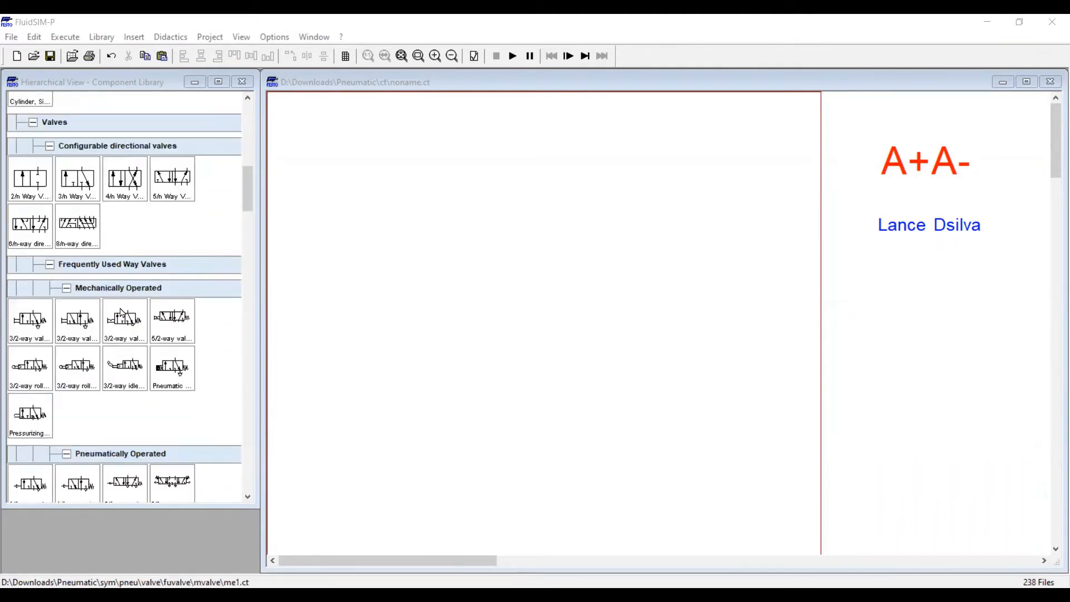
{"action": "scroll", "coordinate": [121, 312], "scroll_direction": "up", "scroll_amount": 10}
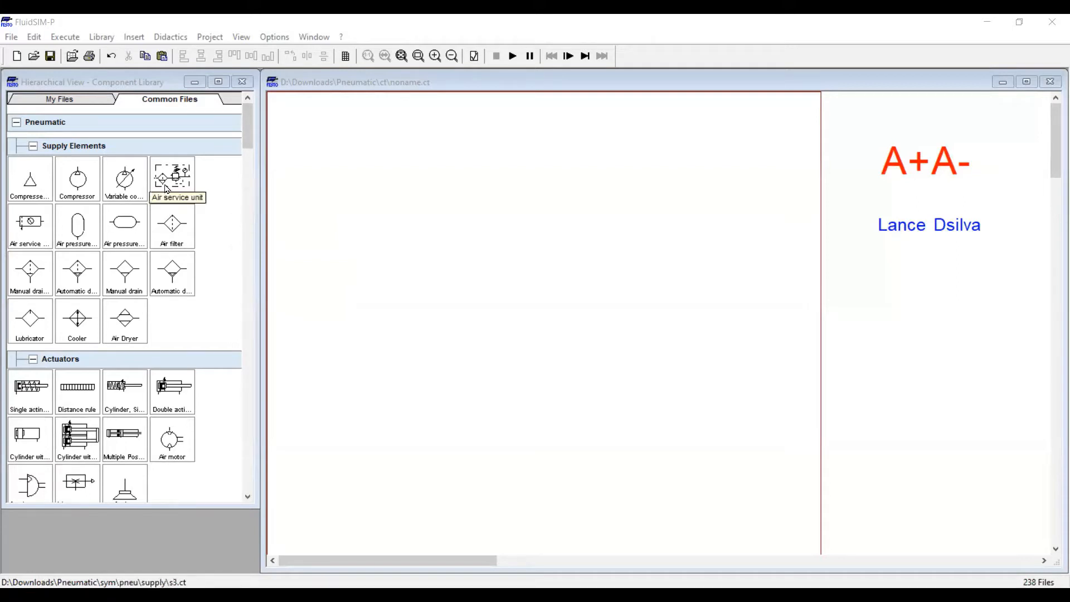
Place an air service unit and a compressed air supply on the drawing, and connect the supply to the unit's inlet
{"action": "left_click_drag", "start_coordinate": [167, 182], "coordinate": [460, 436]}
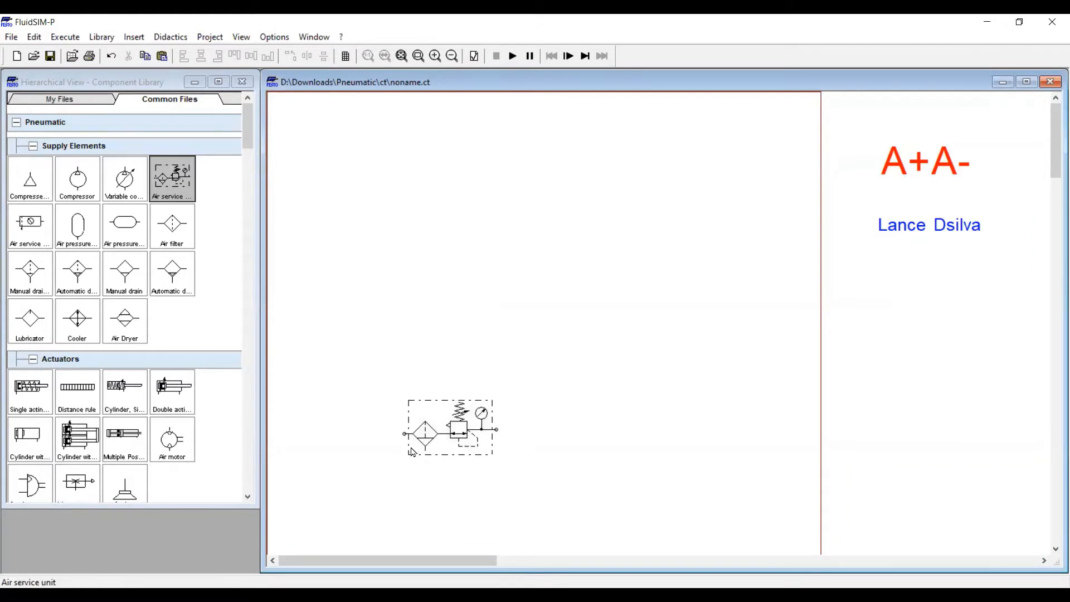
{"action": "mouse_move", "coordinate": [412, 452]}
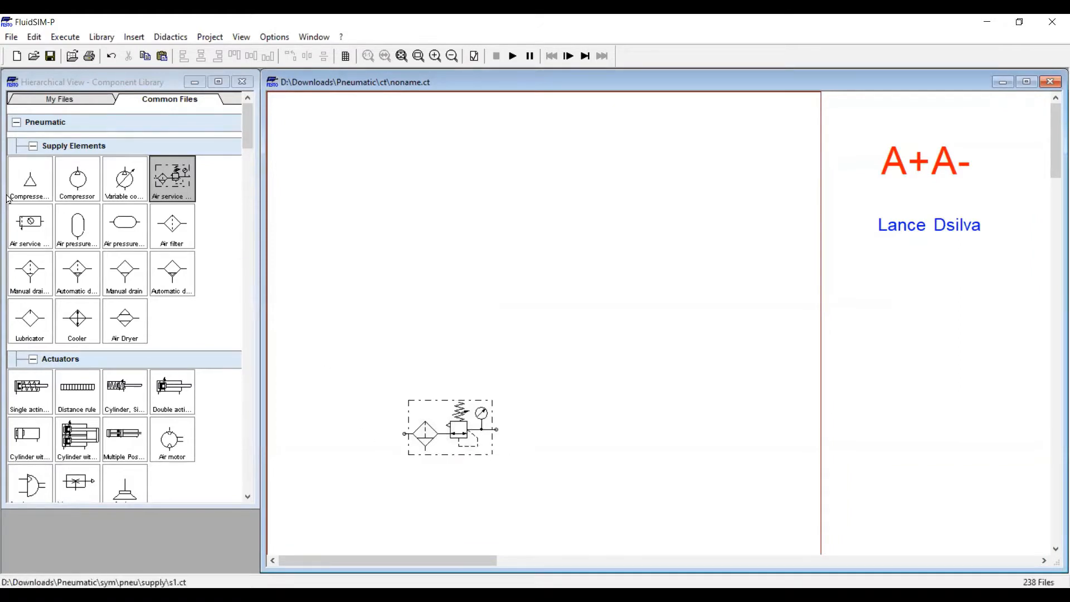
{"action": "left_click_drag", "start_coordinate": [21, 194], "coordinate": [321, 478]}
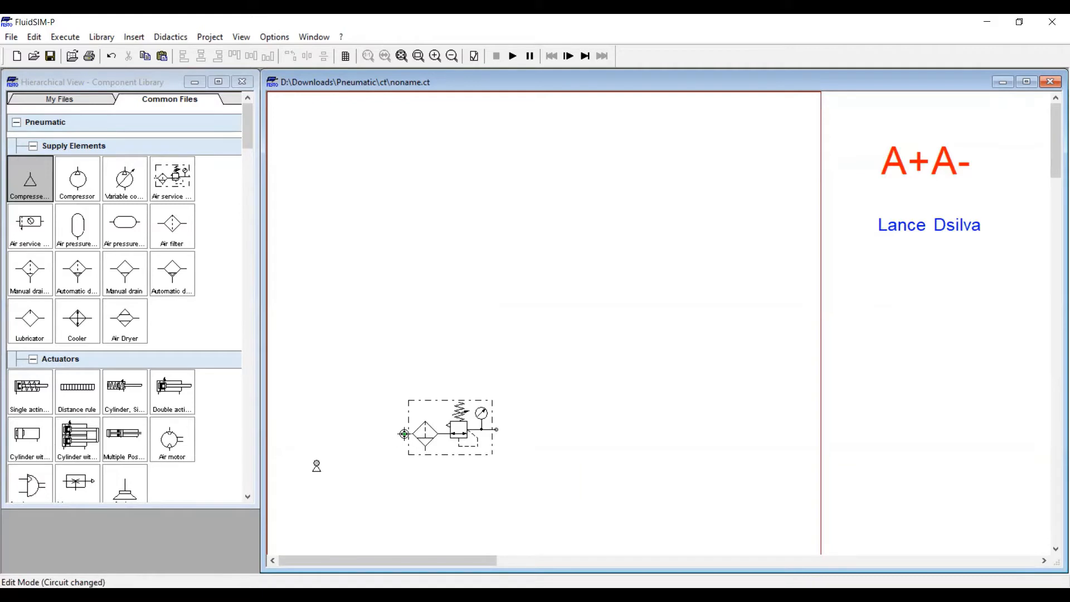
{"action": "left_click_drag", "start_coordinate": [404, 433], "coordinate": [317, 462]}
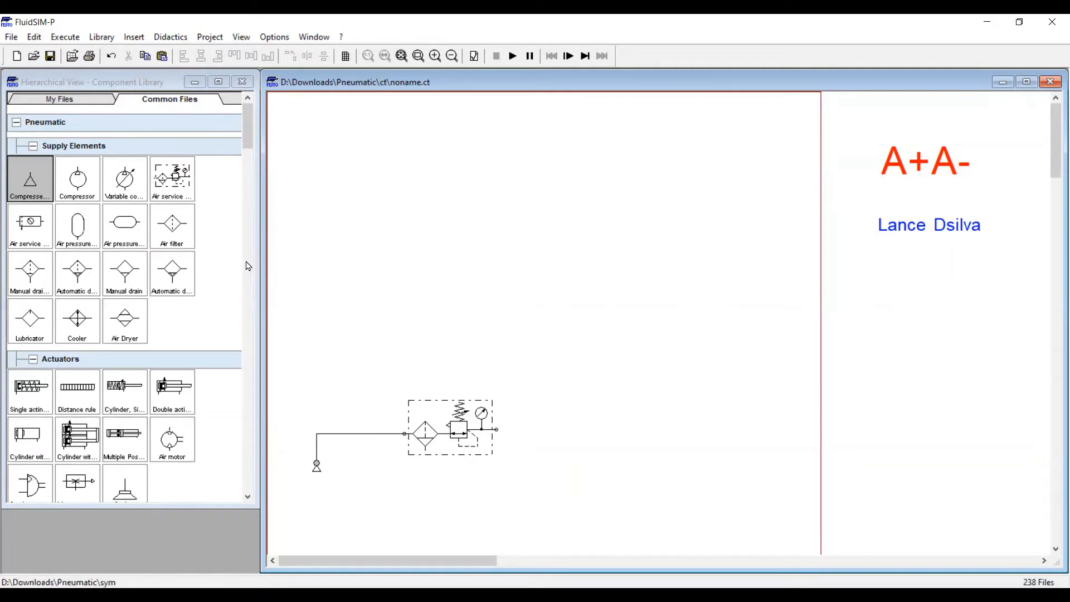
Place two 3/2-way valves with pushbutton side by side, spaced well apart, above the air service unit
{"action": "scroll", "coordinate": [212, 265], "scroll_direction": "down", "scroll_amount": 9}
{"action": "scroll", "coordinate": [213, 278], "scroll_direction": "down", "scroll_amount": 3}
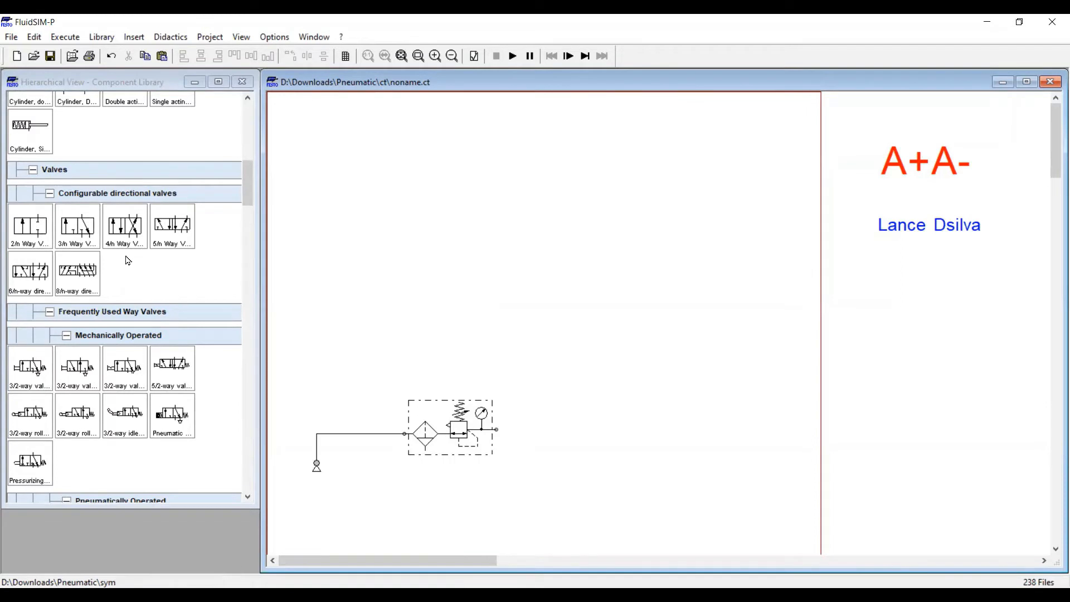
{"action": "mouse_move", "coordinate": [87, 238]}
{"action": "left_mouse_down"}
{"action": "mouse_move", "coordinate": [112, 245]}
{"action": "mouse_move", "coordinate": [85, 219]}
{"action": "left_mouse_up"}
{"action": "scroll", "coordinate": [95, 262], "scroll_direction": "down", "scroll_amount": 2}
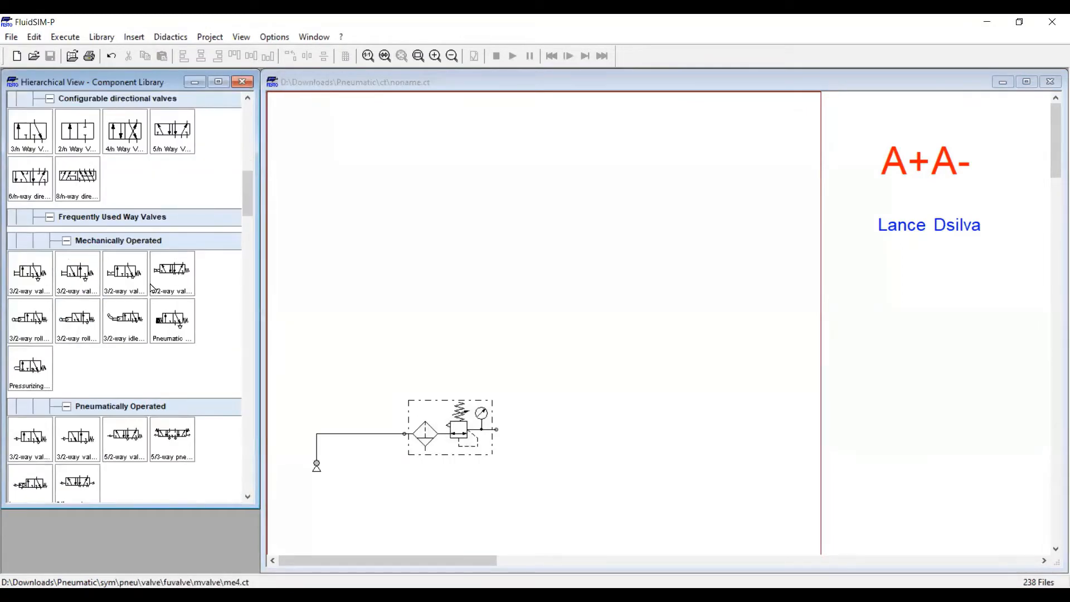
{"action": "left_click_drag", "start_coordinate": [29, 281], "coordinate": [396, 312]}
{"action": "scroll", "coordinate": [164, 144], "scroll_direction": "up", "scroll_amount": 1}
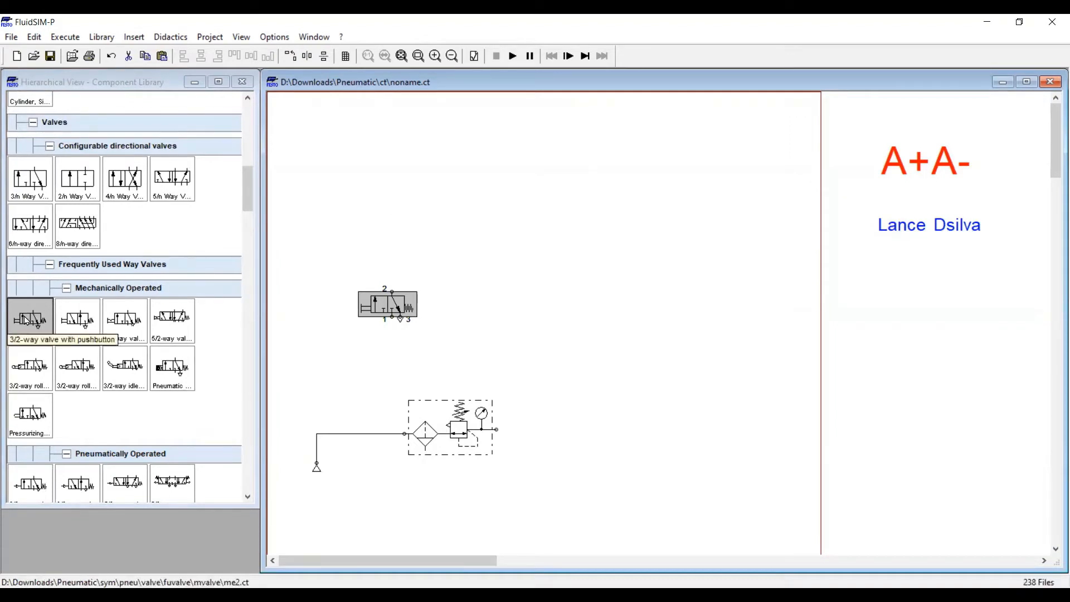
{"action": "mouse_move", "coordinate": [359, 312]}
{"action": "left_mouse_down"}
{"action": "mouse_move", "coordinate": [465, 304]}
{"action": "mouse_move", "coordinate": [363, 297]}
{"action": "left_mouse_up"}
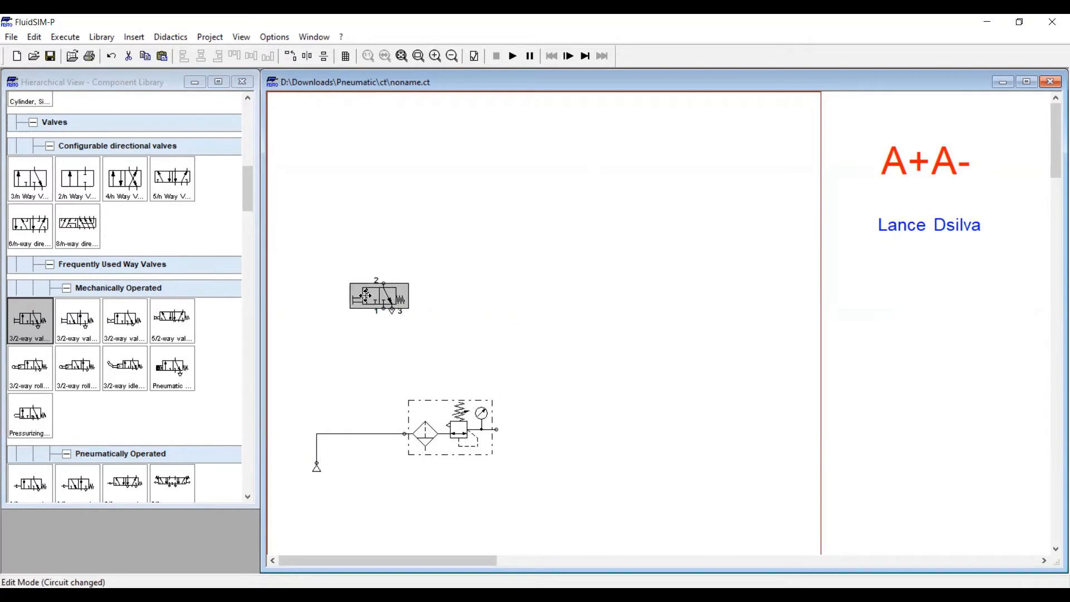
{"action": "left_click_drag", "start_coordinate": [40, 326], "coordinate": [656, 293]}
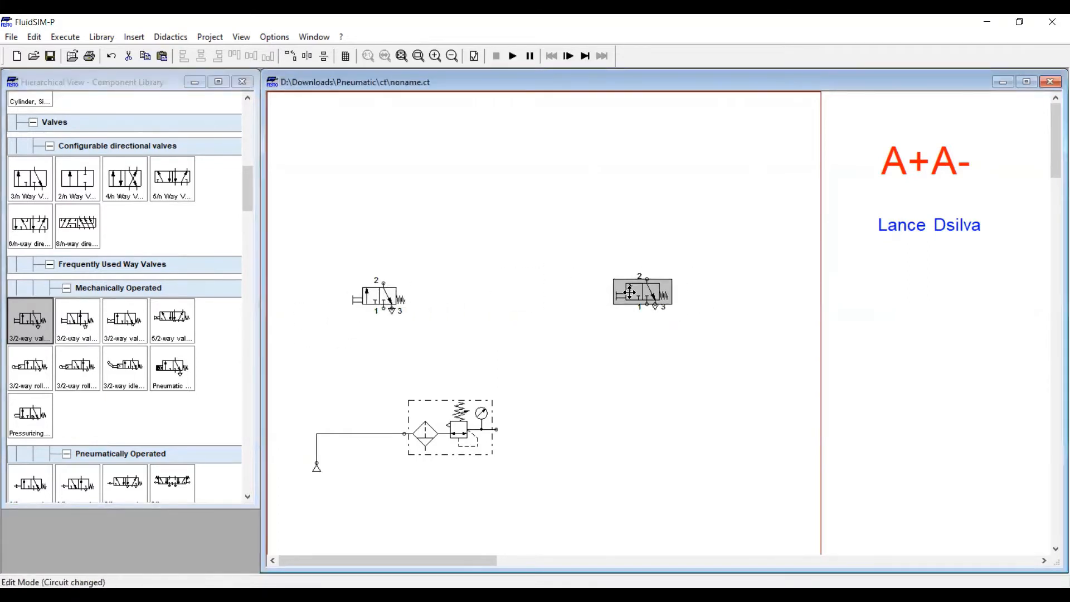
{"action": "left_click", "coordinate": [631, 346]}
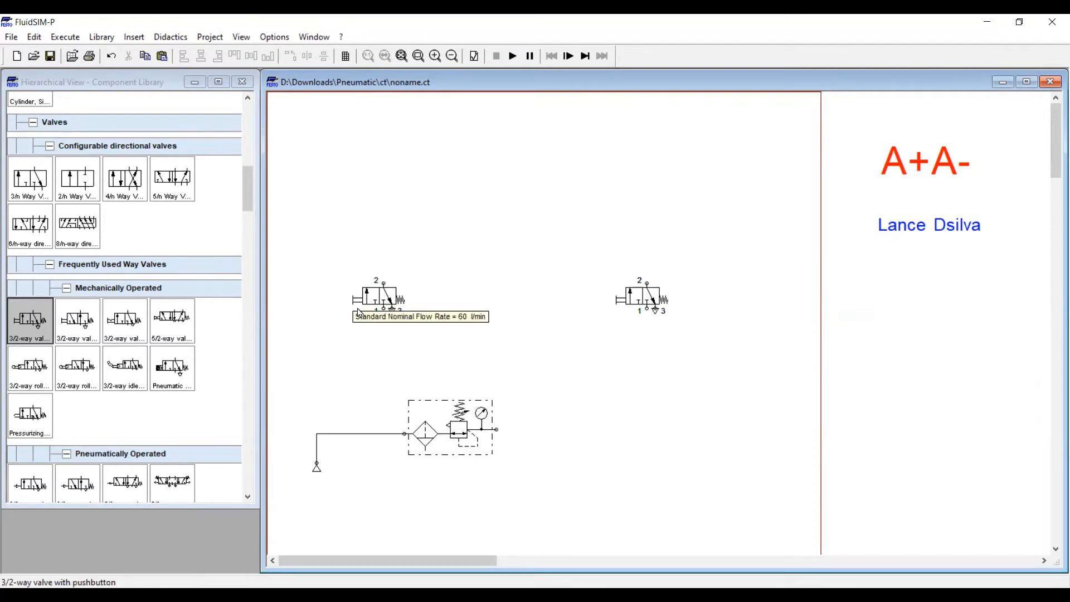
Configure the left 3/2-way valve with no manual actuation and a mechanical roller as its left actuation
{"action": "left_click", "coordinate": [381, 301]}
{"action": "double_click", "coordinate": [381, 300]}
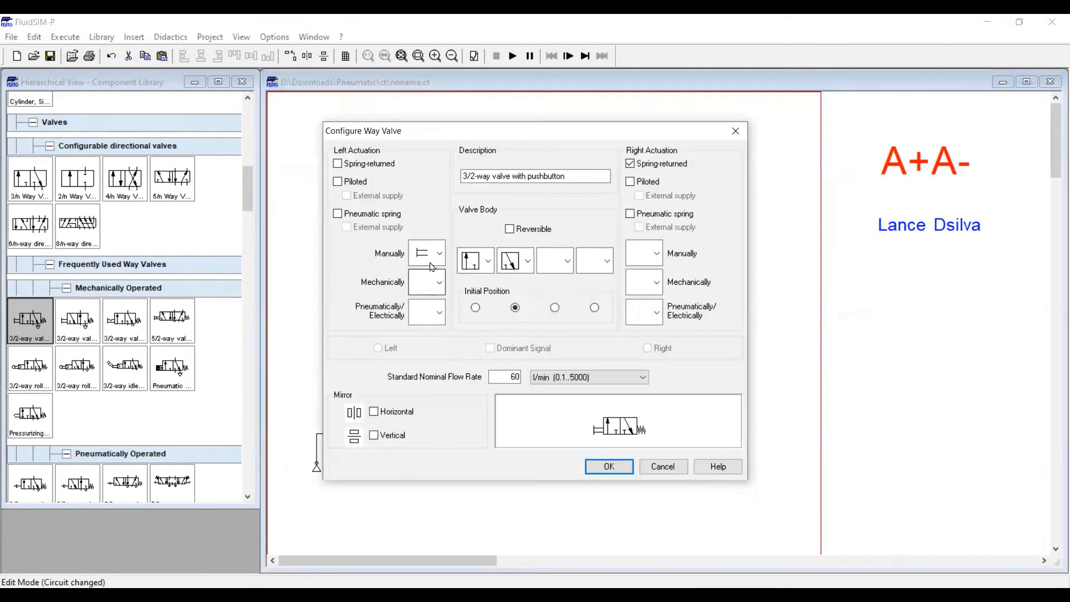
{"action": "left_click", "coordinate": [439, 253]}
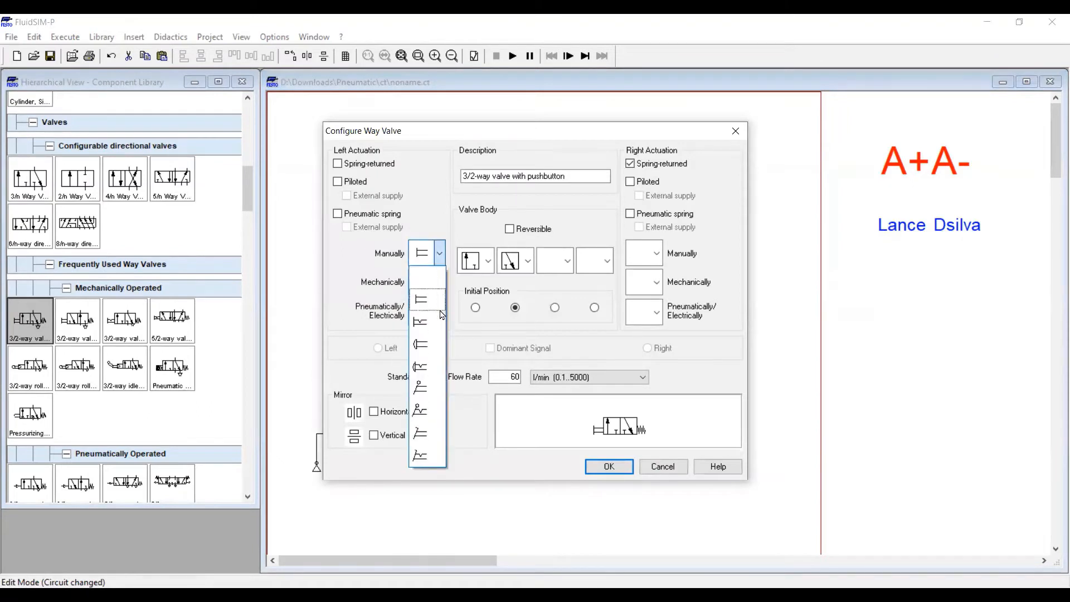
{"action": "left_click", "coordinate": [435, 277]}
{"action": "left_click", "coordinate": [439, 282]}
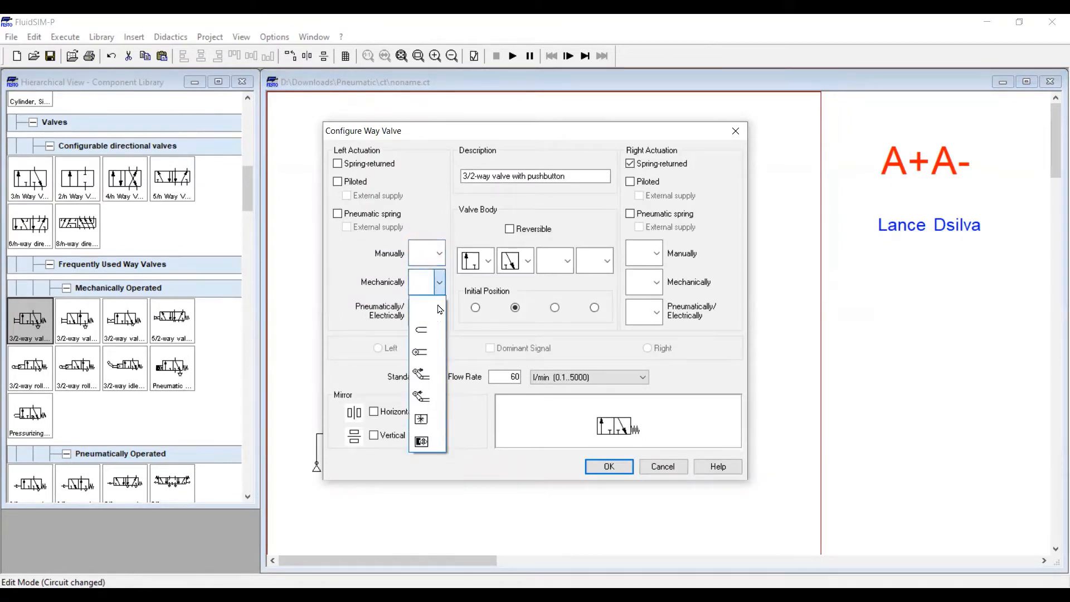
{"action": "left_click", "coordinate": [426, 353]}
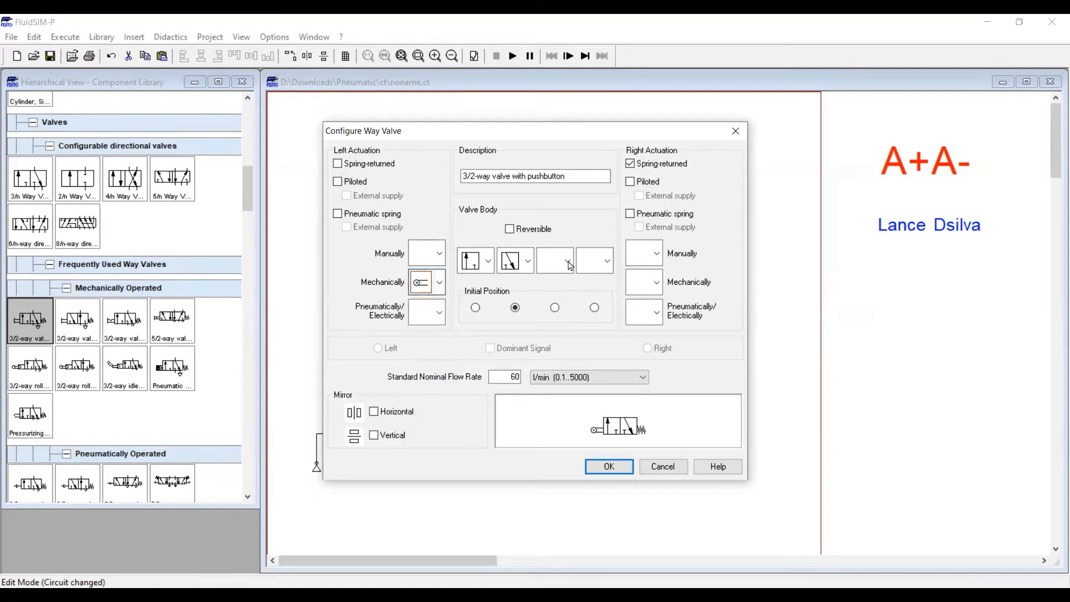
{"action": "left_click", "coordinate": [649, 168]}
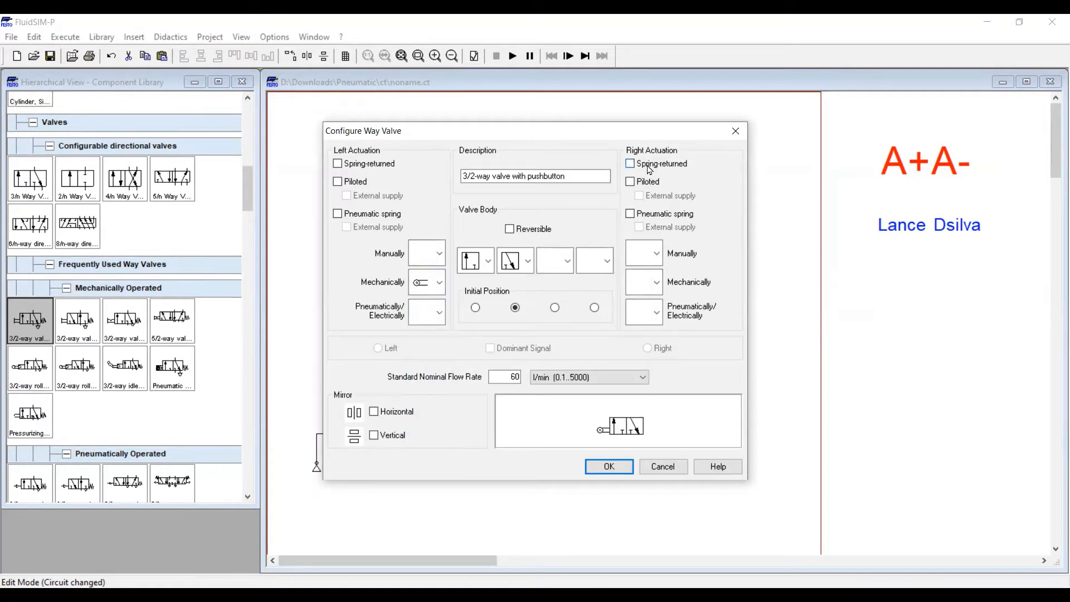
{"action": "left_click", "coordinate": [649, 169]}
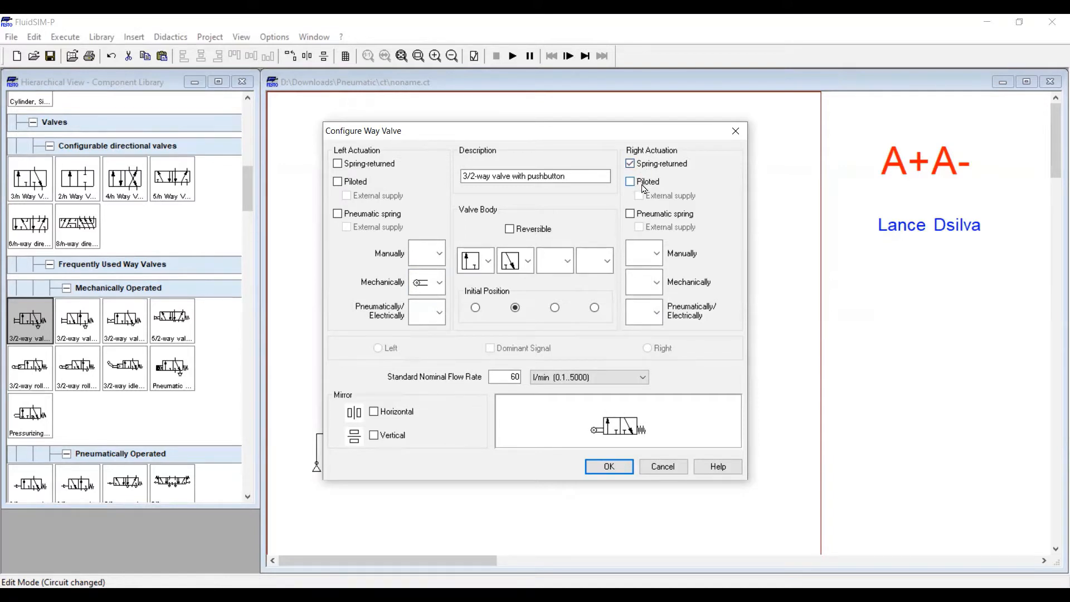
{"action": "left_click", "coordinate": [607, 467]}
Replace the right 3/2-way valve's manual pushbutton with a mechanical roller as its left actuation
{"action": "double_click", "coordinate": [639, 296]}
{"action": "left_click", "coordinate": [439, 253]}
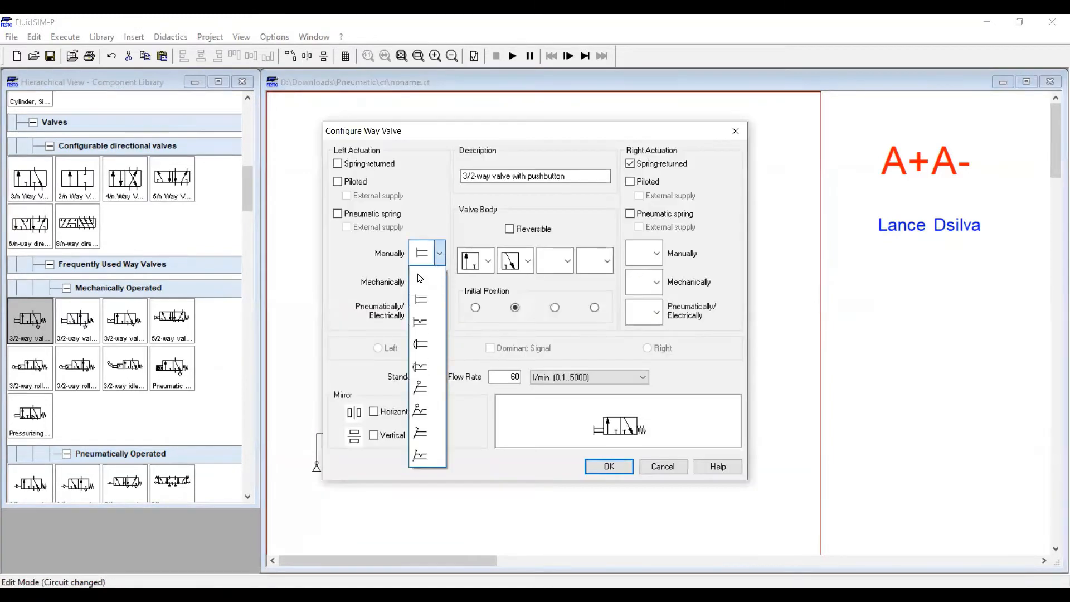
{"action": "left_click", "coordinate": [440, 279]}
{"action": "left_click", "coordinate": [439, 281]}
{"action": "left_click", "coordinate": [428, 351]}
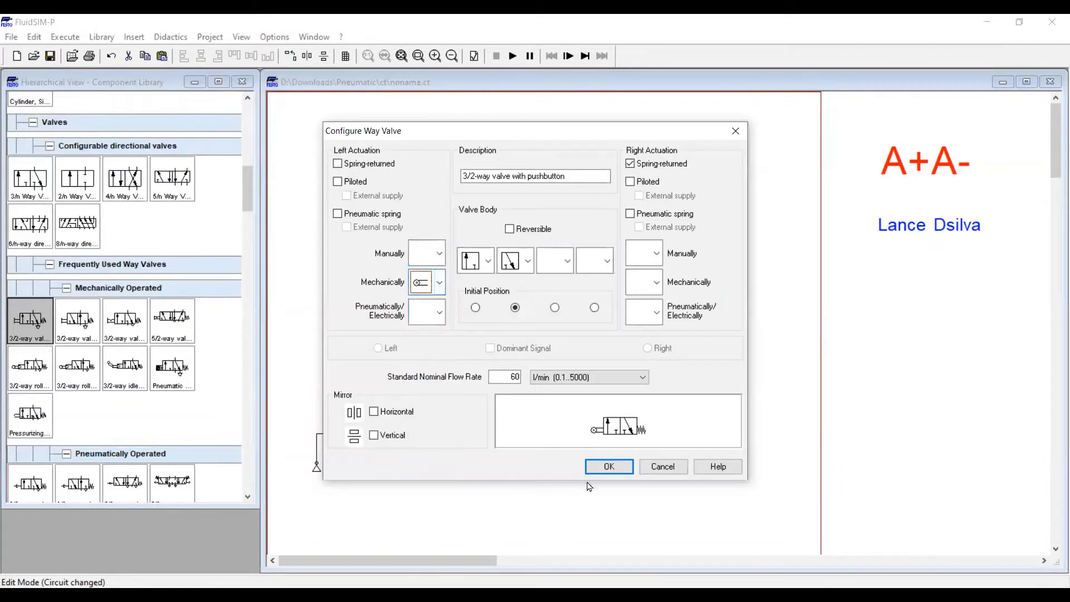
{"action": "left_click", "coordinate": [588, 471]}
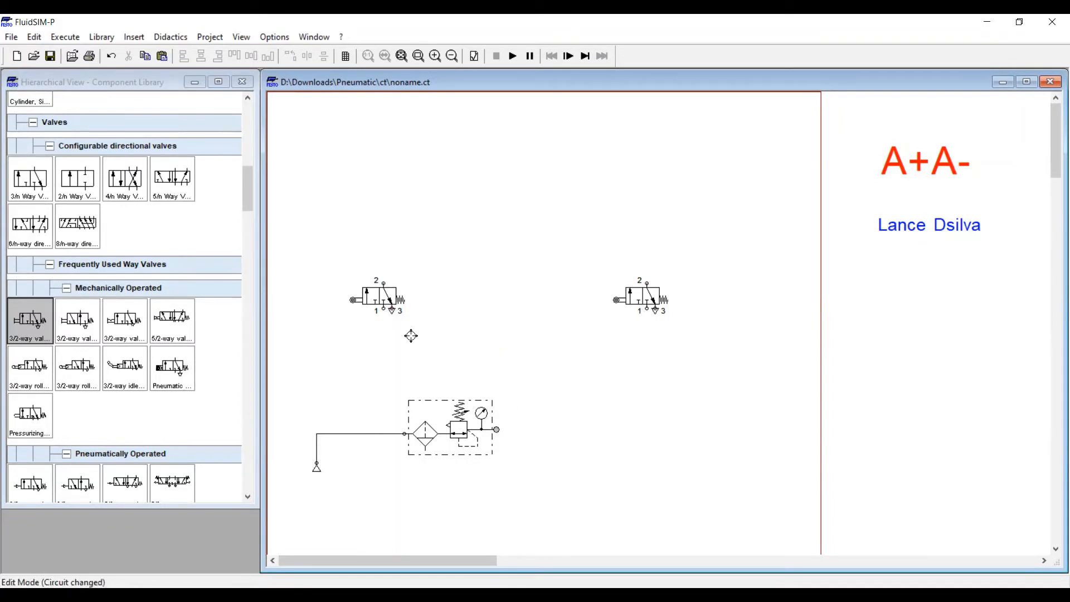
Connect the air service unit's outlet to port 1 of both 3/2-way valves, routing the shared line below the valves
{"action": "left_click_drag", "start_coordinate": [393, 329], "coordinate": [384, 307]}
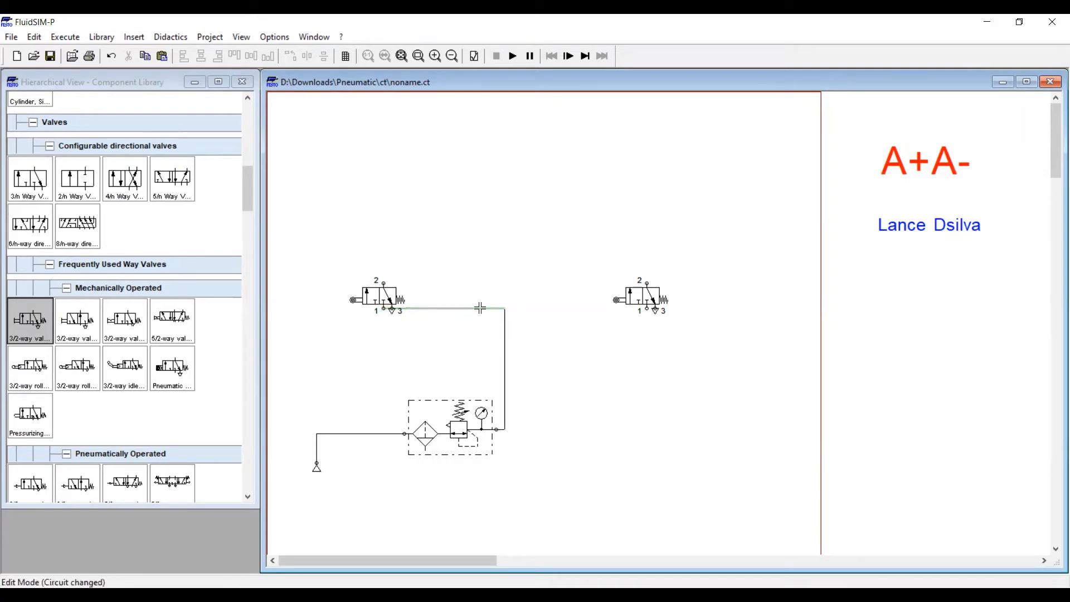
{"action": "left_click_drag", "start_coordinate": [480, 308], "coordinate": [482, 350]}
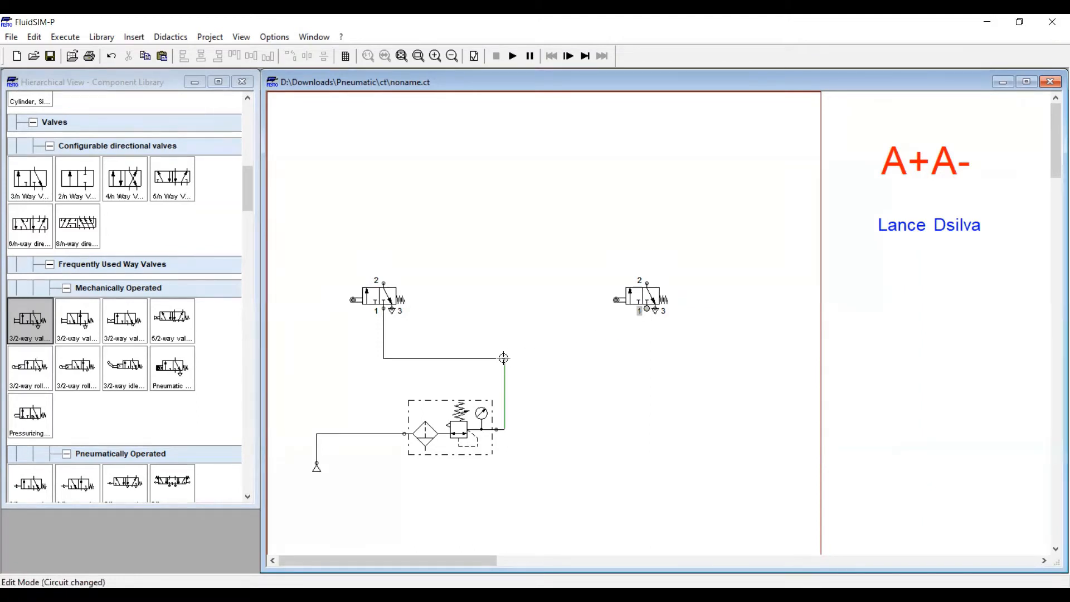
{"action": "left_click_drag", "start_coordinate": [503, 358], "coordinate": [646, 309]}
Place a 5/n way valve above and between the two 3/2-way valves, and connect its port 1 to the supply line
{"action": "scroll", "coordinate": [215, 330], "scroll_direction": "up", "scroll_amount": 3}
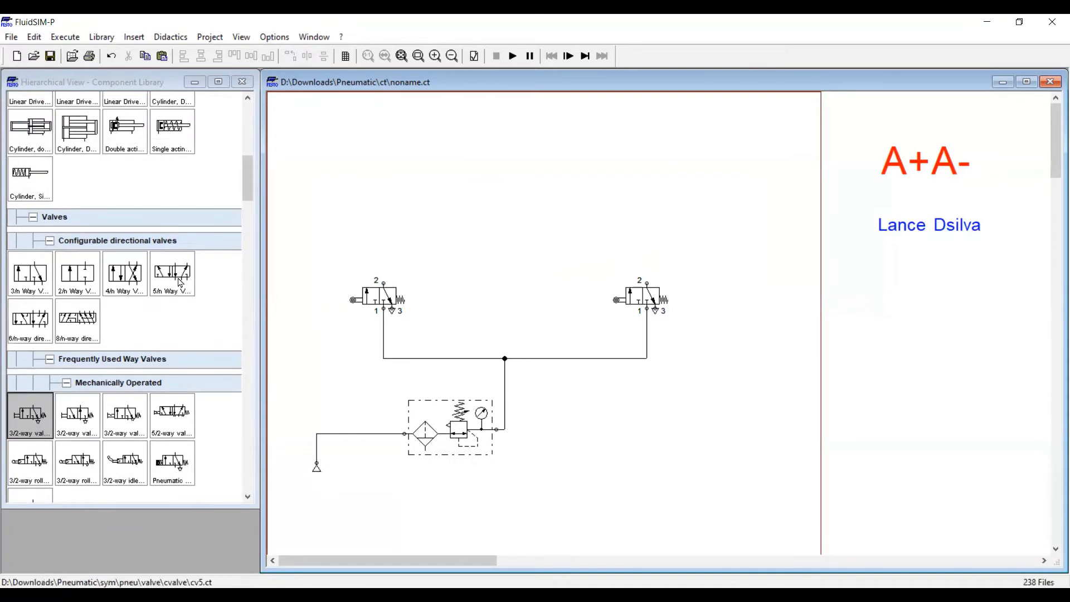
{"action": "left_click_drag", "start_coordinate": [186, 287], "coordinate": [506, 218]}
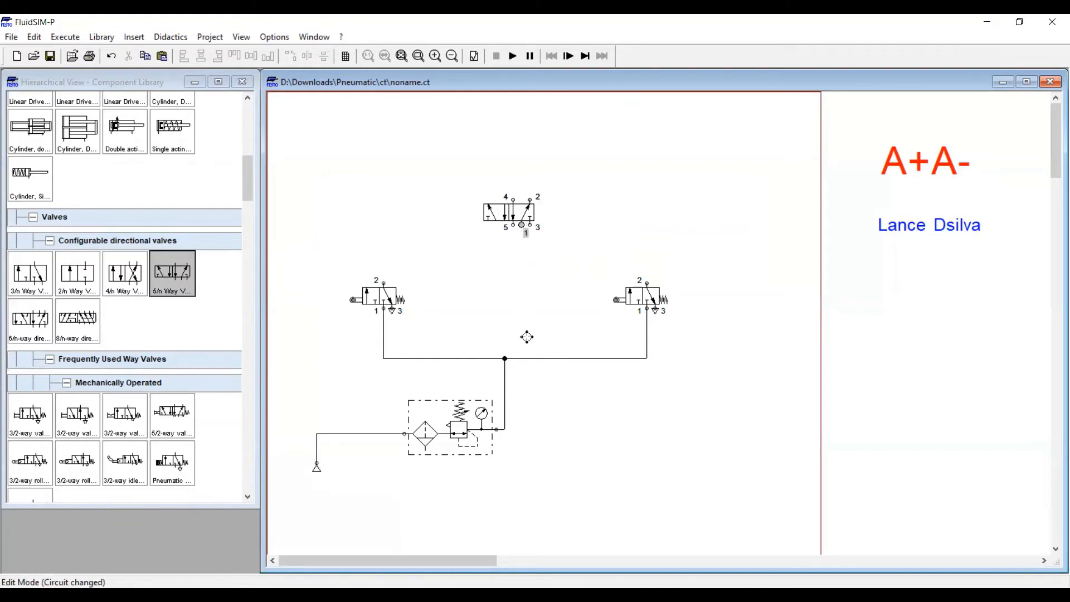
{"action": "left_click_drag", "start_coordinate": [526, 336], "coordinate": [521, 358]}
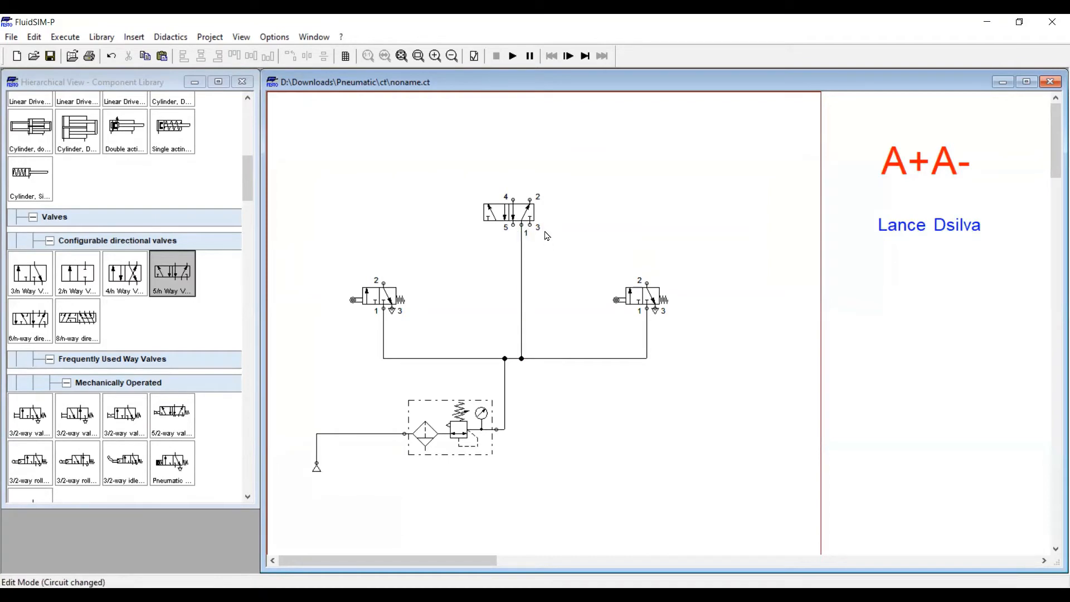
Place a sucker below the 5/n way valve and connect it to the valve's port 5
{"action": "scroll", "coordinate": [75, 239], "scroll_direction": "up", "scroll_amount": 15}
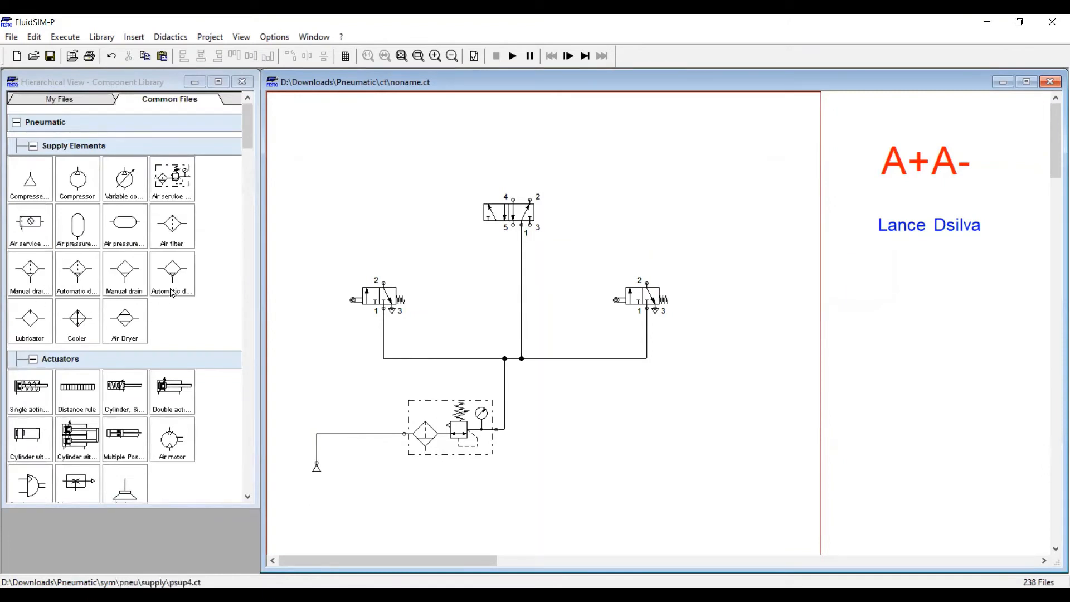
{"action": "scroll", "coordinate": [171, 463], "scroll_direction": "down", "scroll_amount": 1}
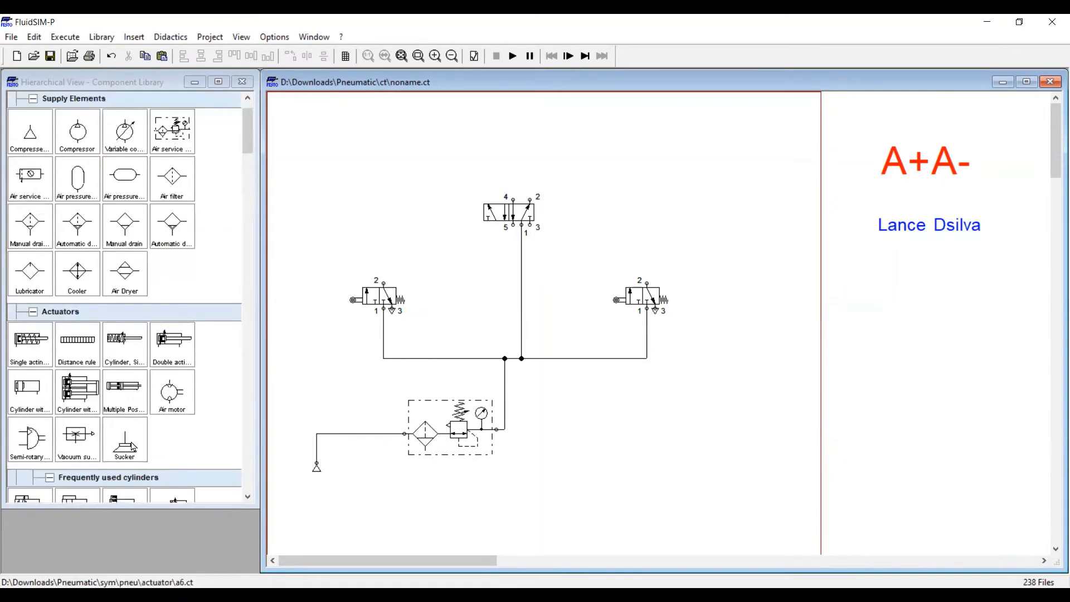
{"action": "left_click_drag", "start_coordinate": [130, 446], "coordinate": [479, 276]}
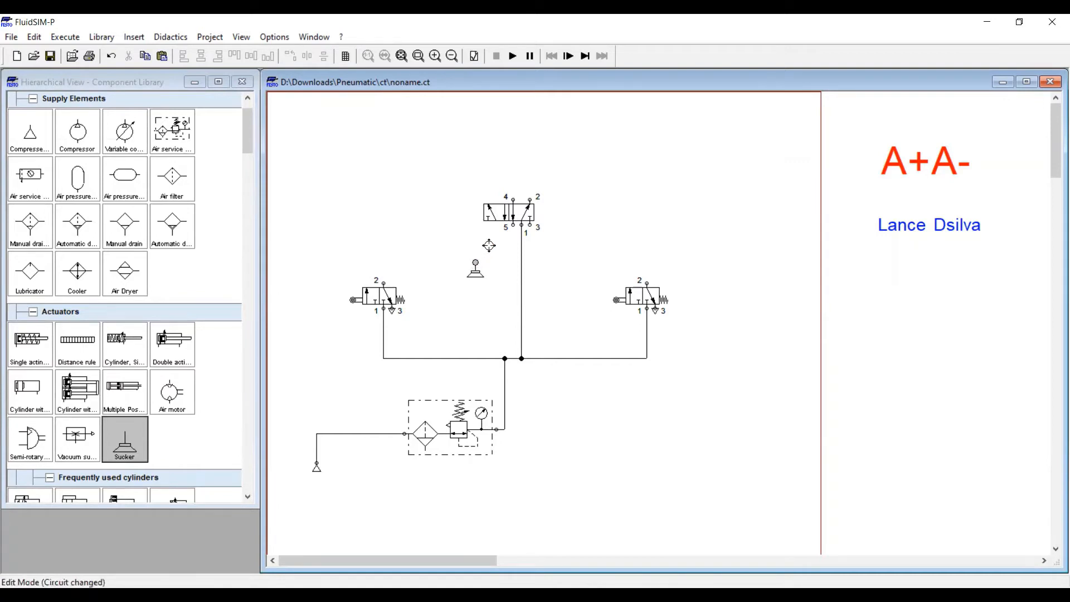
{"action": "left_click_drag", "start_coordinate": [514, 227], "coordinate": [475, 262]}
Set the terminator of the 5/n way valve's port 3 to the plain triangle exhaust symbol
{"action": "double_click", "coordinate": [530, 225]}
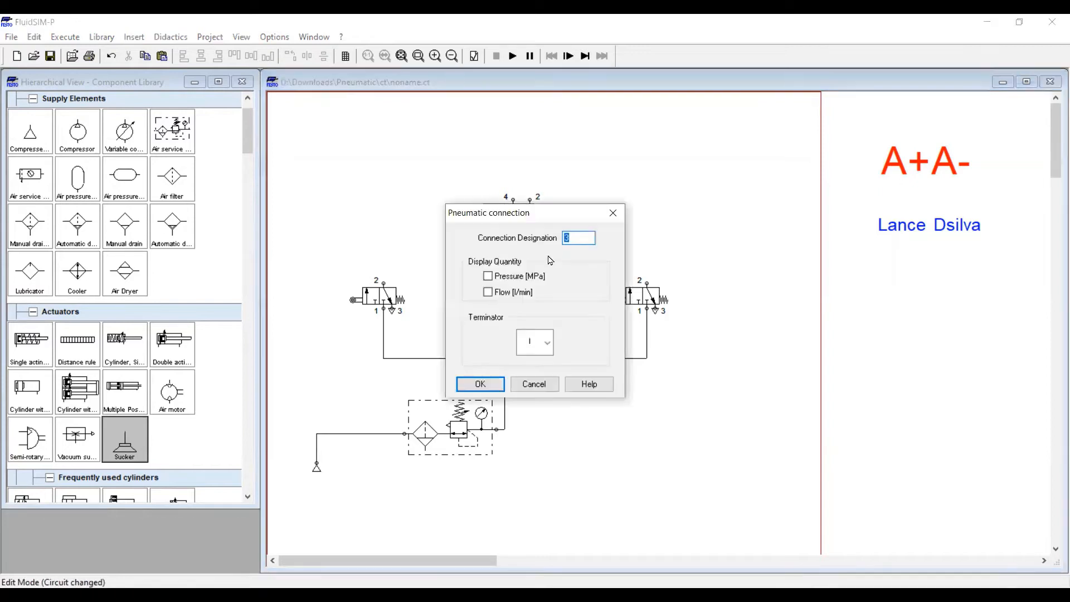
{"action": "left_click", "coordinate": [547, 342]}
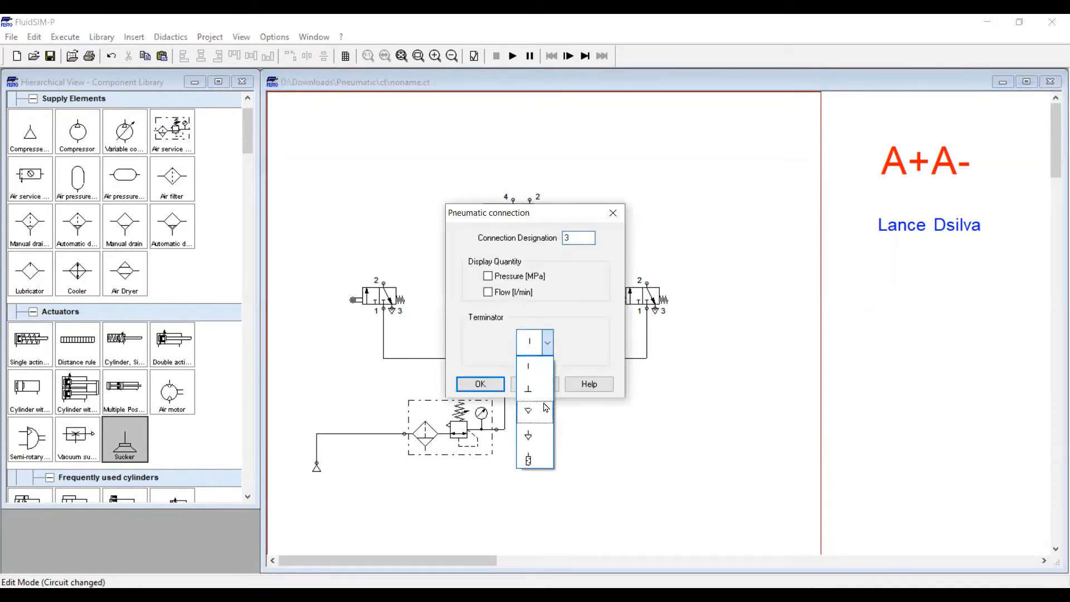
{"action": "left_click", "coordinate": [528, 414]}
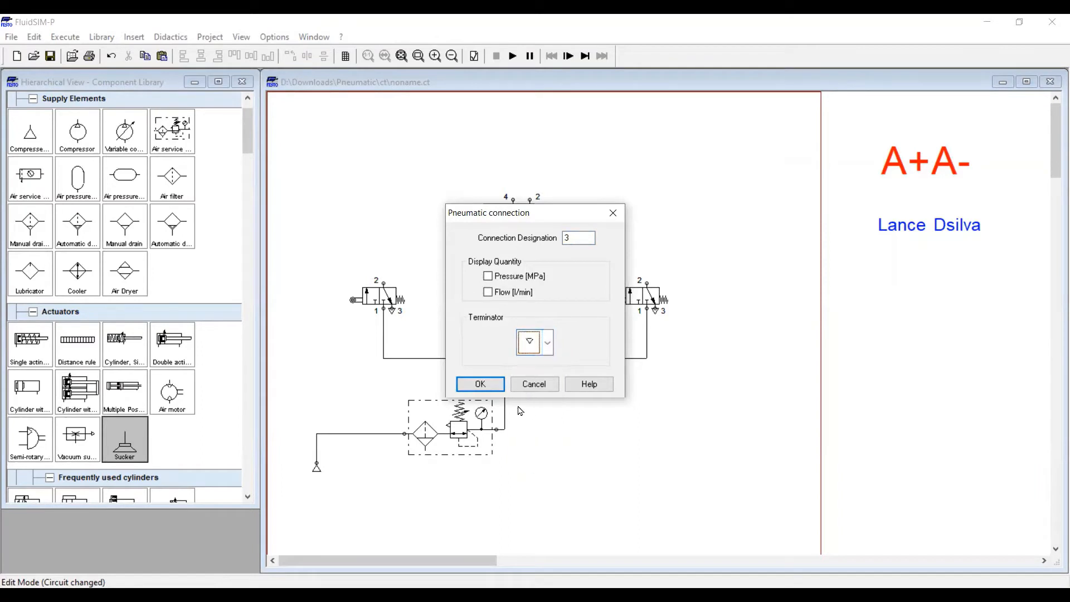
{"action": "left_click", "coordinate": [480, 384]}
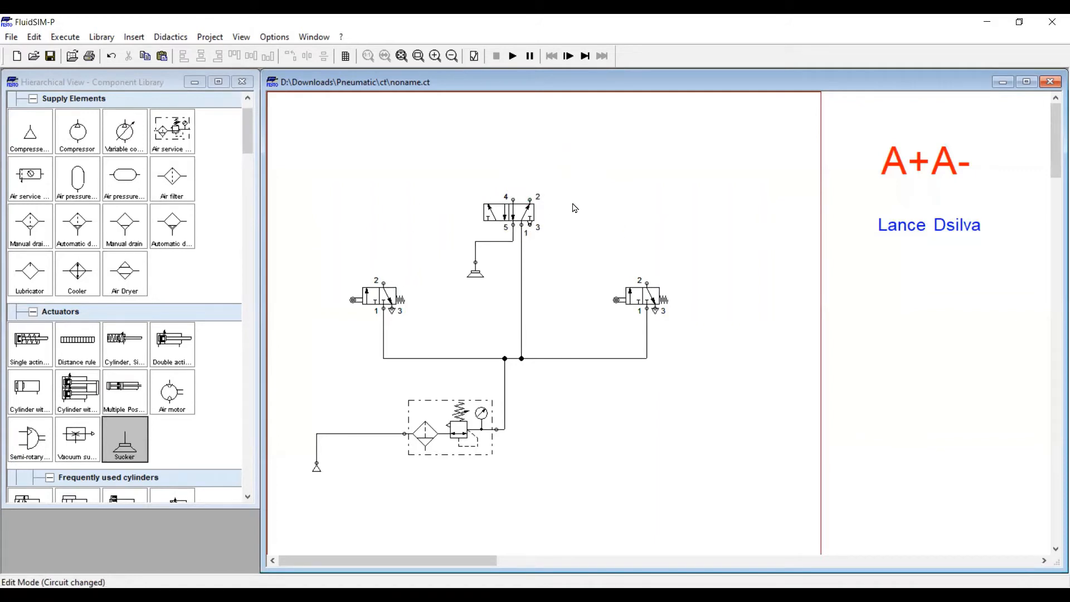
Give the 5/n way valve pneumatic actuation on both sides, and connect each pilot port to port 2 of the adjacent 3/2-way valve
{"action": "double_click", "coordinate": [516, 214]}
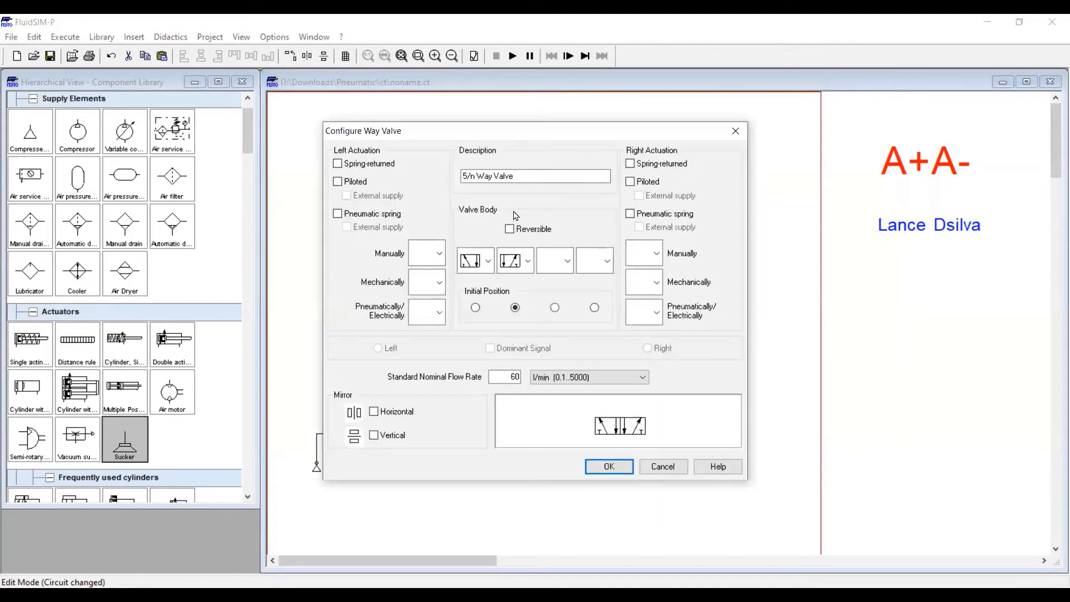
{"action": "left_click", "coordinate": [441, 312]}
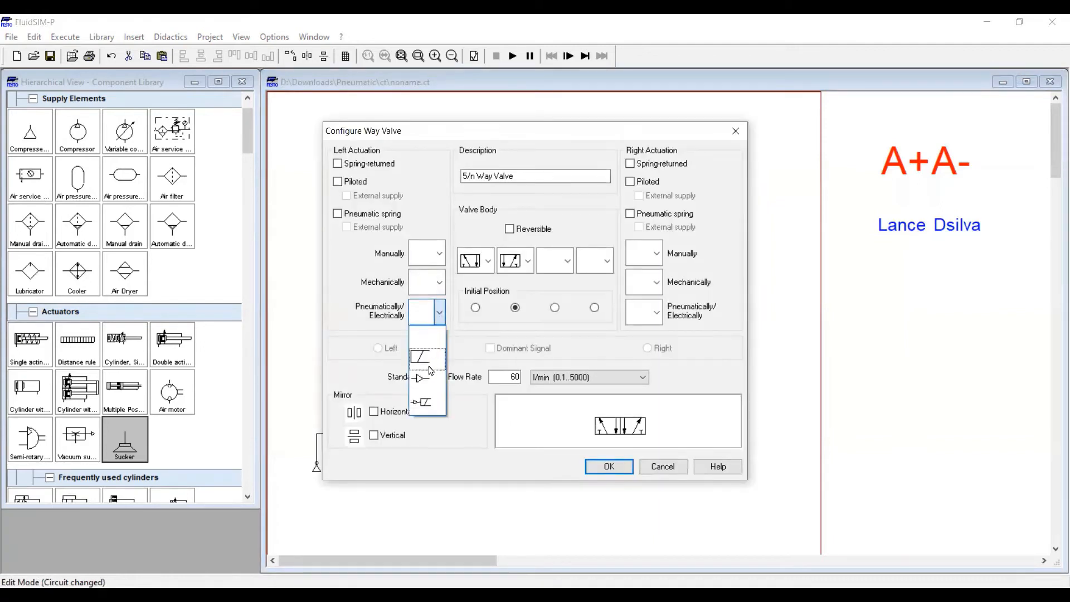
{"action": "left_click", "coordinate": [429, 386]}
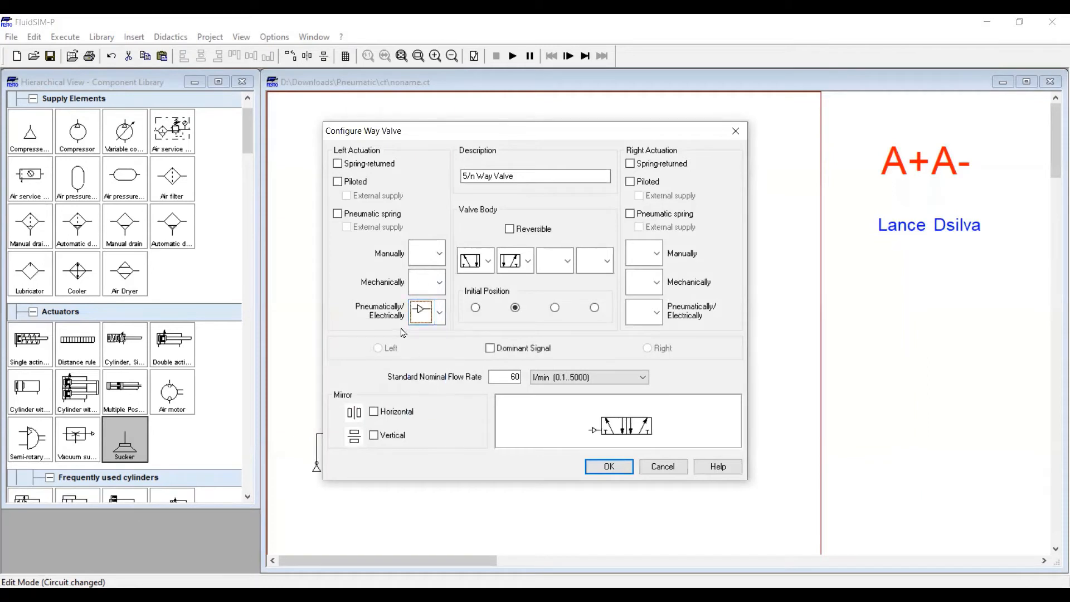
{"action": "left_click", "coordinate": [656, 313]}
{"action": "left_click", "coordinate": [644, 372]}
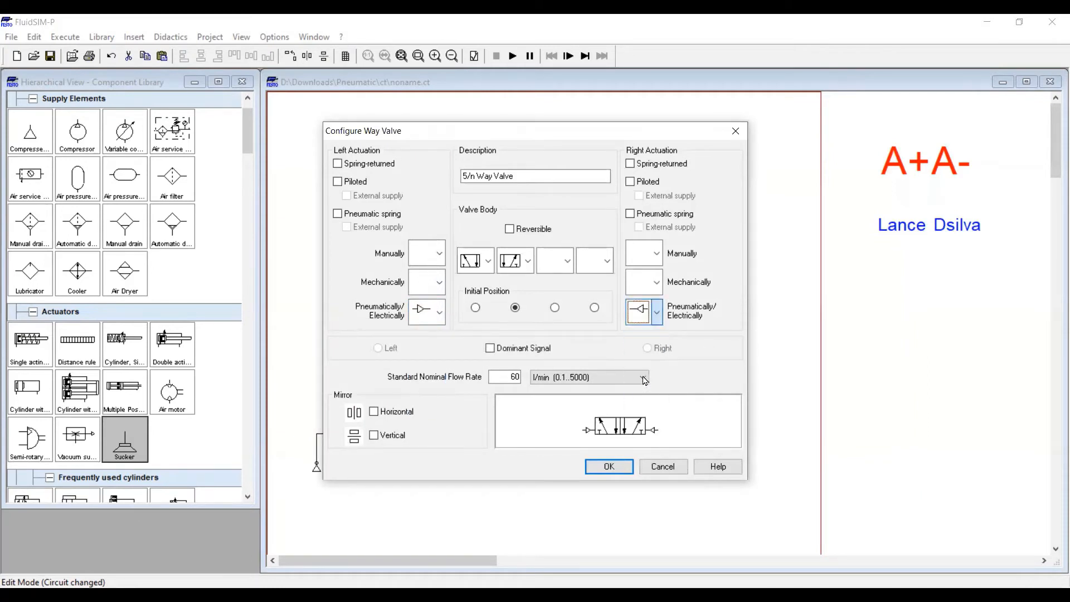
{"action": "key", "text": "Return"}
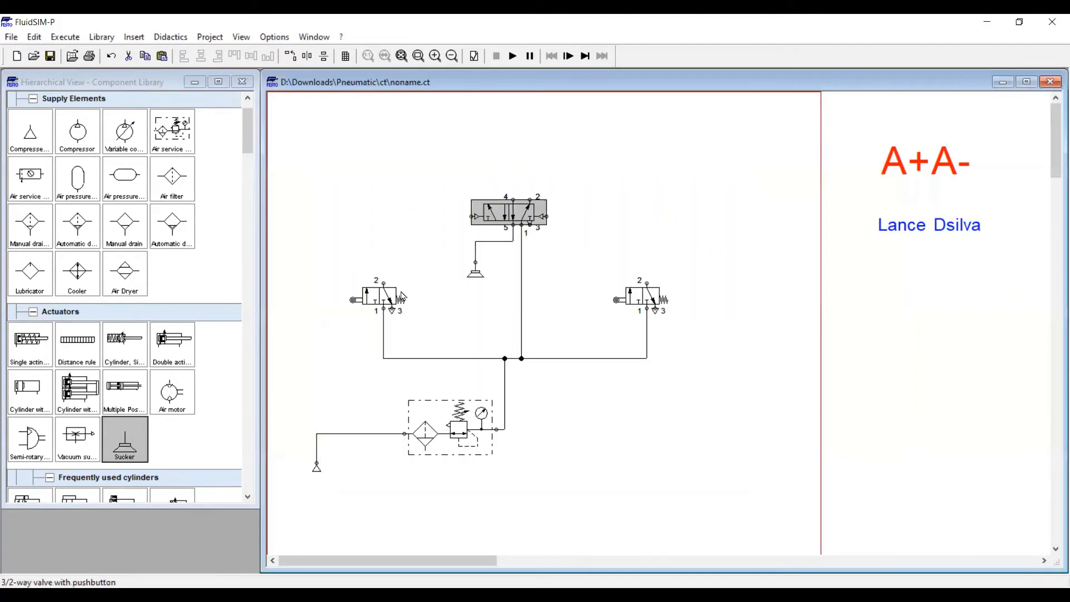
{"action": "left_click_drag", "start_coordinate": [473, 218], "coordinate": [383, 283]}
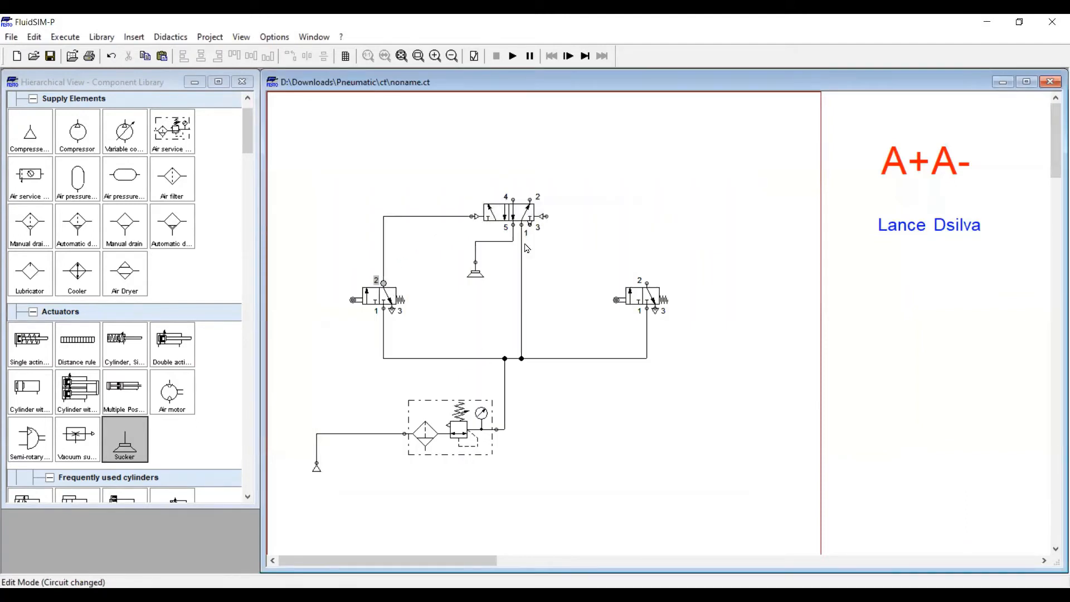
{"action": "left_click_drag", "start_coordinate": [647, 285], "coordinate": [546, 216]}
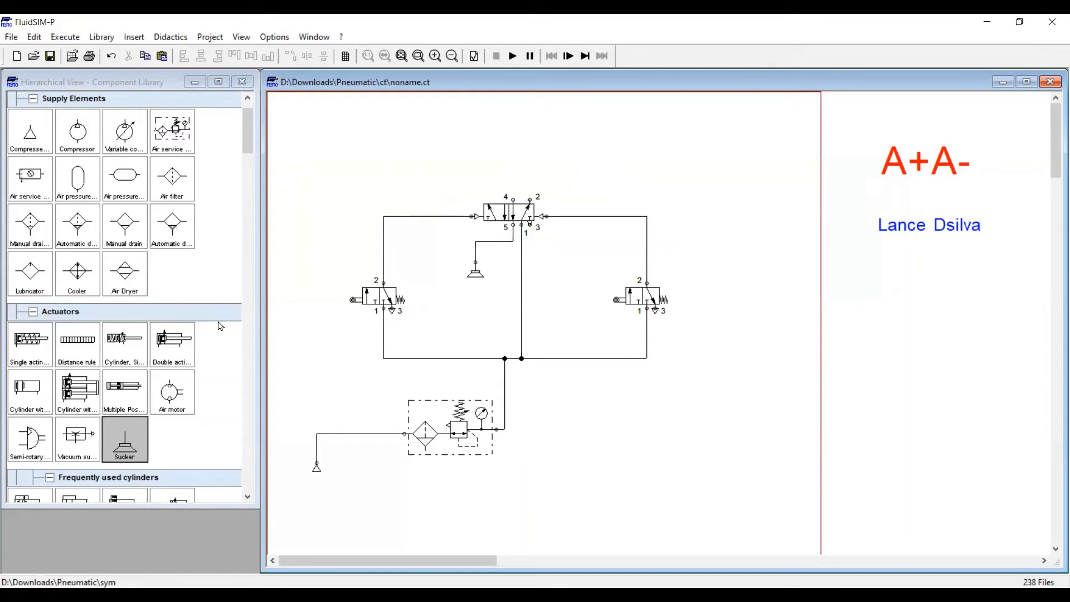
Place a double acting cylinder above the 5/n way valve
{"action": "scroll", "coordinate": [220, 327], "scroll_direction": "down", "scroll_amount": 8}
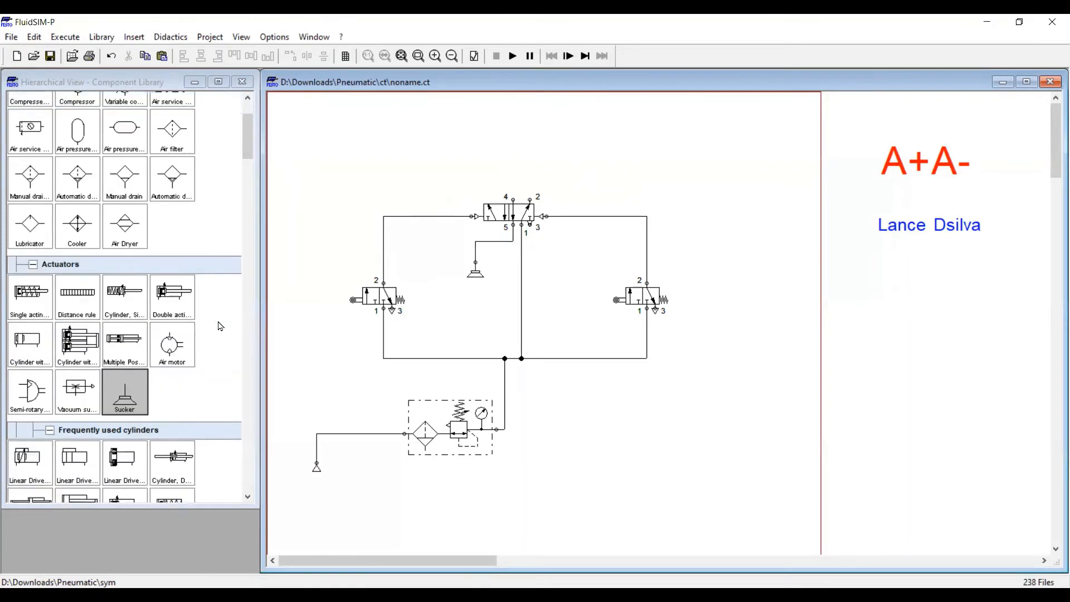
{"action": "scroll", "coordinate": [212, 324], "scroll_direction": "up", "scroll_amount": 2}
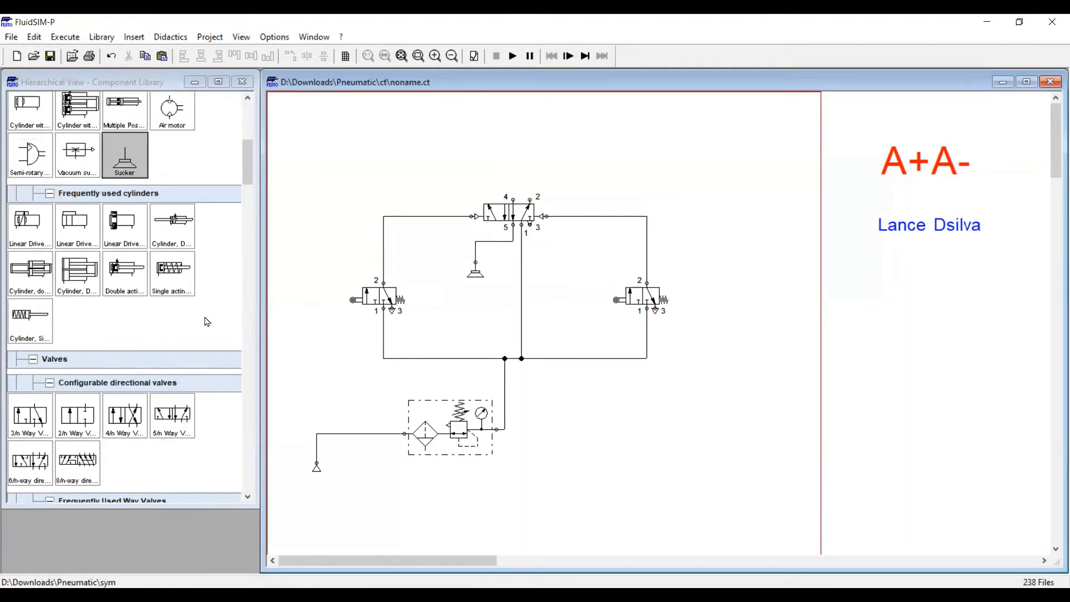
{"action": "scroll", "coordinate": [206, 321], "scroll_direction": "up", "scroll_amount": 2}
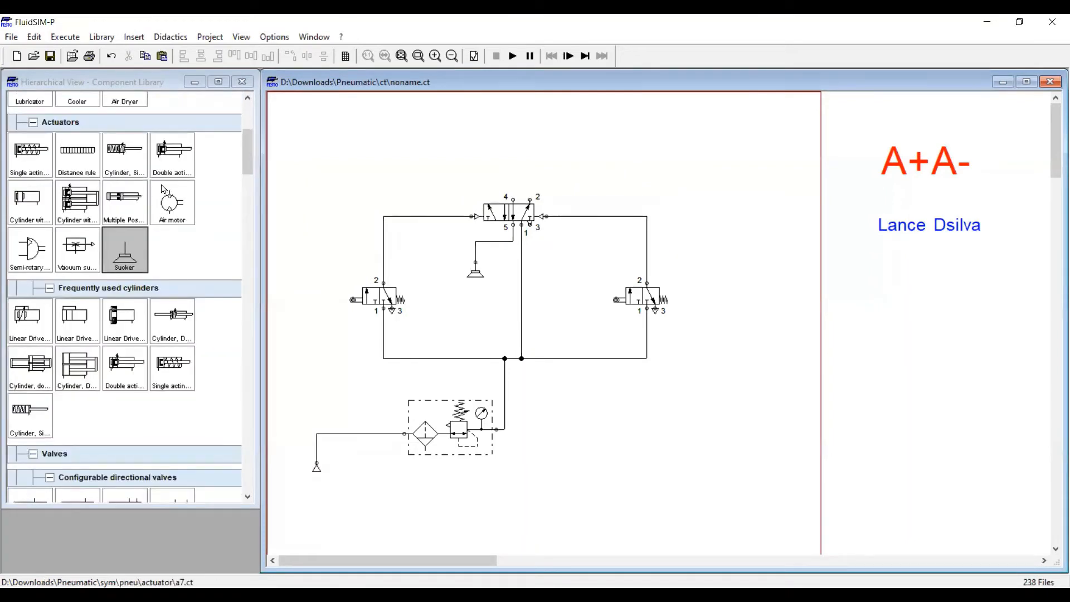
{"action": "left_click_drag", "start_coordinate": [167, 156], "coordinate": [511, 119]}
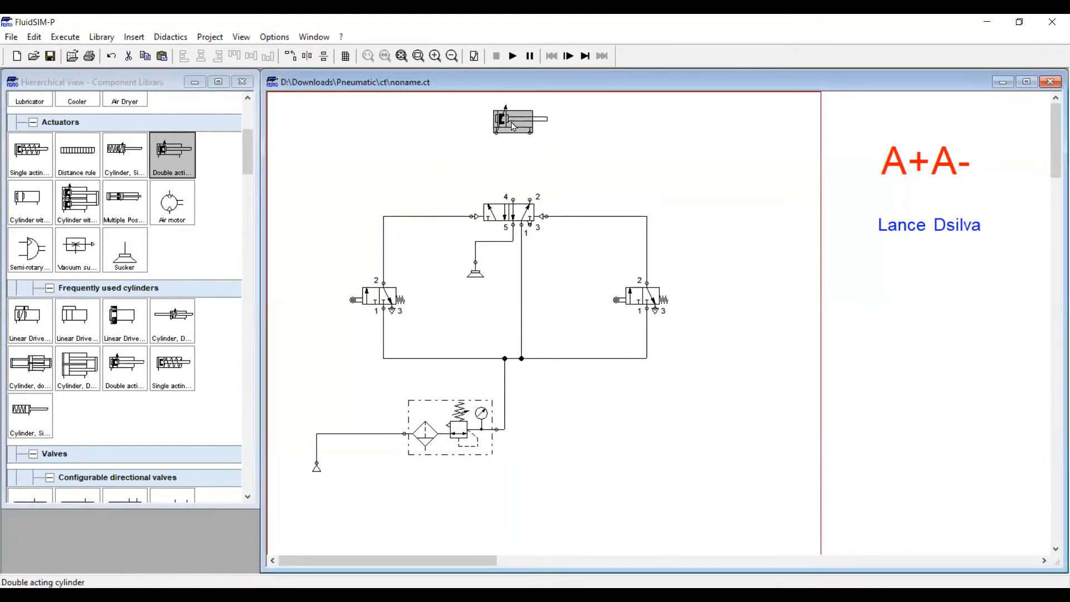
Disable the cylinder's cushioning and sensing, and connect its left port to port 4 and its right port to port 2 of the 5/n way valve
{"action": "double_click", "coordinate": [513, 125]}
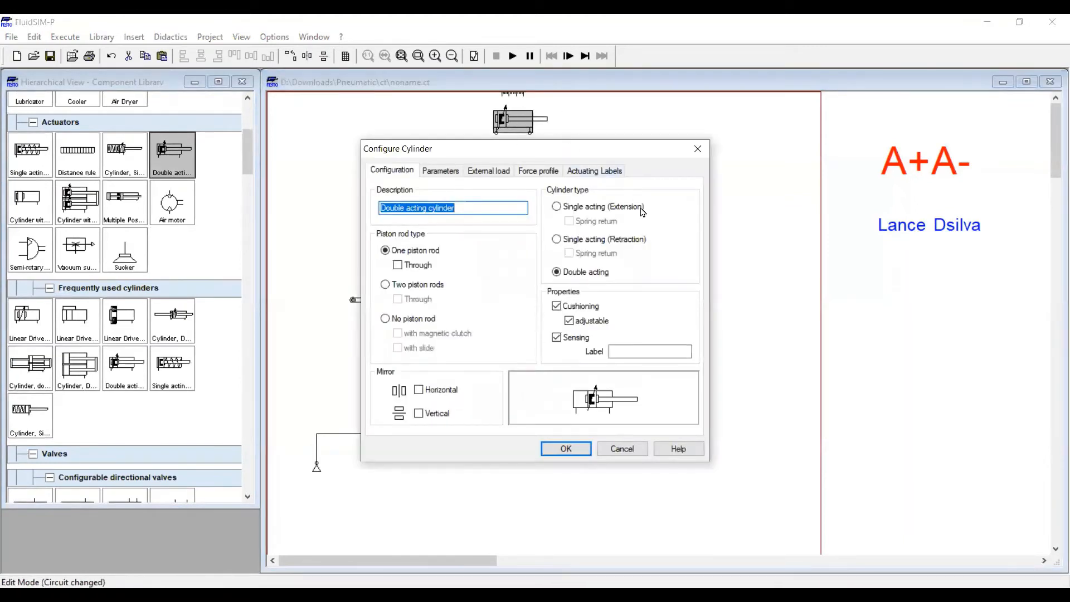
{"action": "left_click", "coordinate": [559, 309]}
{"action": "left_click", "coordinate": [557, 337]}
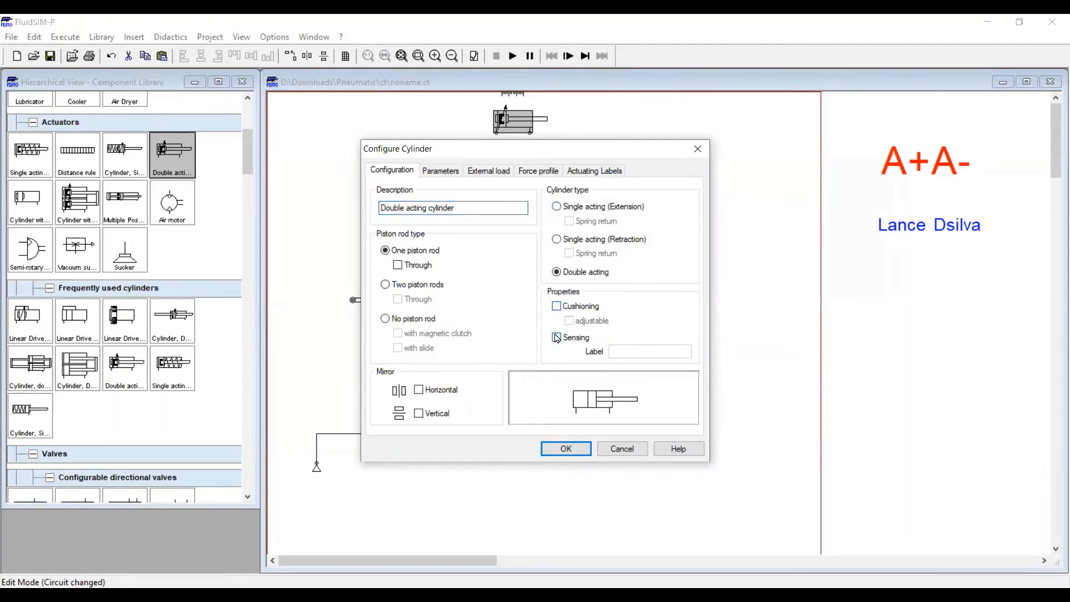
{"action": "left_click", "coordinate": [566, 448]}
{"action": "left_click_drag", "start_coordinate": [513, 199], "coordinate": [496, 133]}
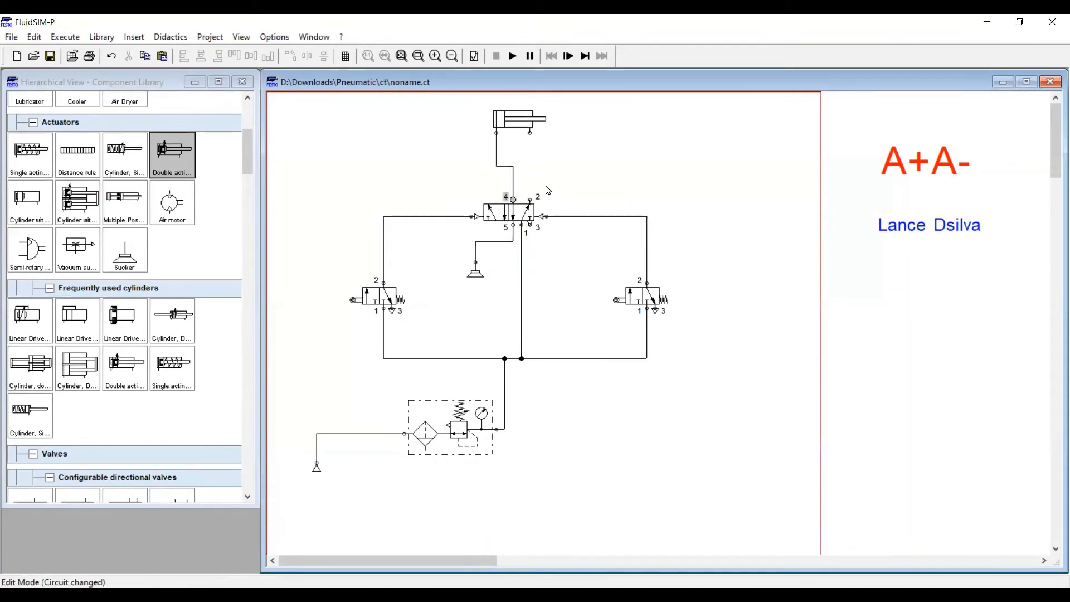
{"action": "left_click_drag", "start_coordinate": [529, 196], "coordinate": [530, 133]}
Place a distance rule above the cylinder's piston rod
{"action": "scroll", "coordinate": [187, 227], "scroll_direction": "up", "scroll_amount": 5}
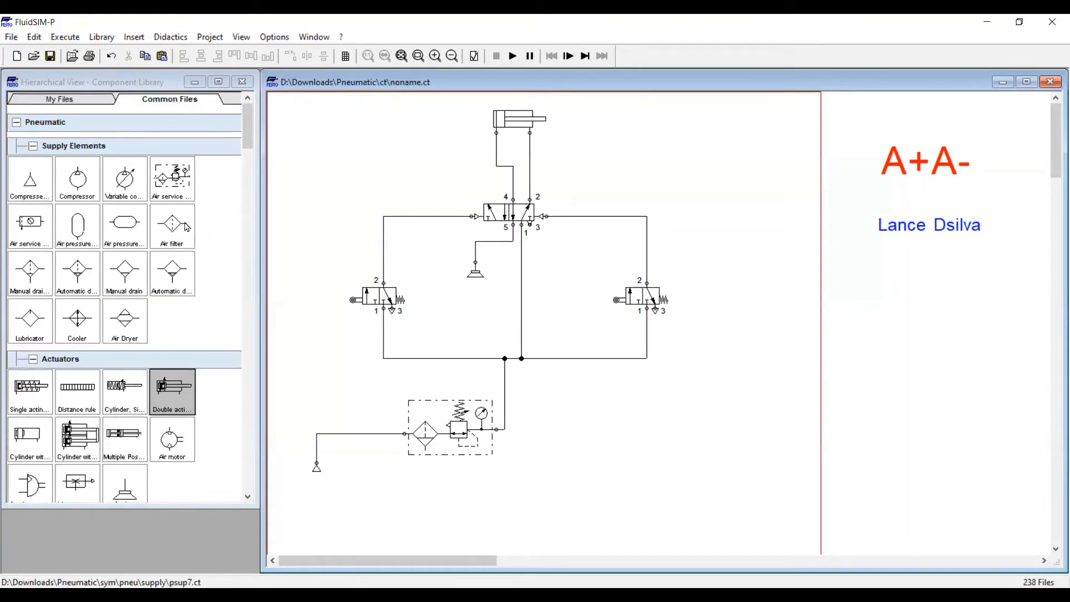
{"action": "left_click_drag", "start_coordinate": [78, 390], "coordinate": [586, 105]}
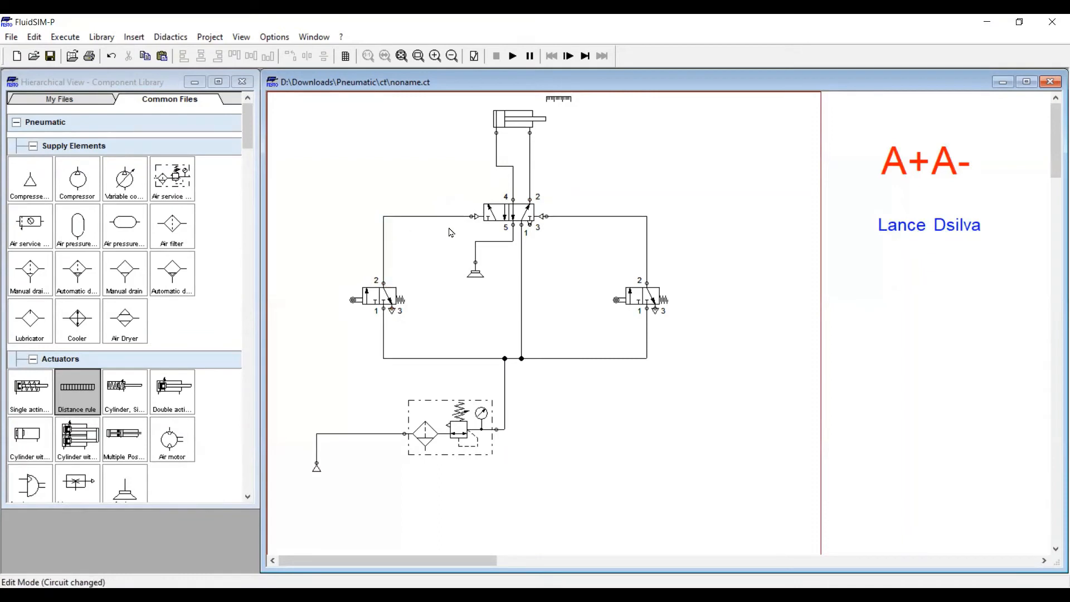
{"action": "mouse_move", "coordinate": [505, 123]}
{"action": "mouse_move", "coordinate": [643, 303]}
{"action": "left_click", "coordinate": [560, 104]}
Define two distance rule marks: D1` with begin and end at 0 mm, and D2 with begin and end at 100 mm
{"action": "double_click", "coordinate": [559, 102]}
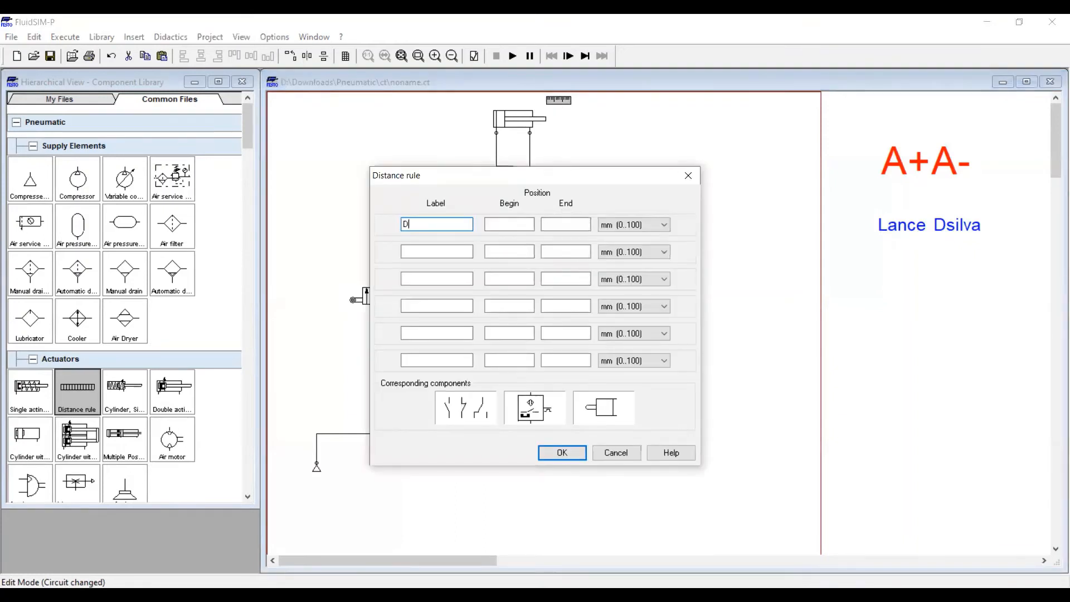
{"action": "type", "text": "D1`"}
{"action": "left_click", "coordinate": [503, 223]}
{"action": "left_click", "coordinate": [568, 224]}
{"action": "left_click", "coordinate": [438, 251]}
{"action": "type", "text": "D2"}
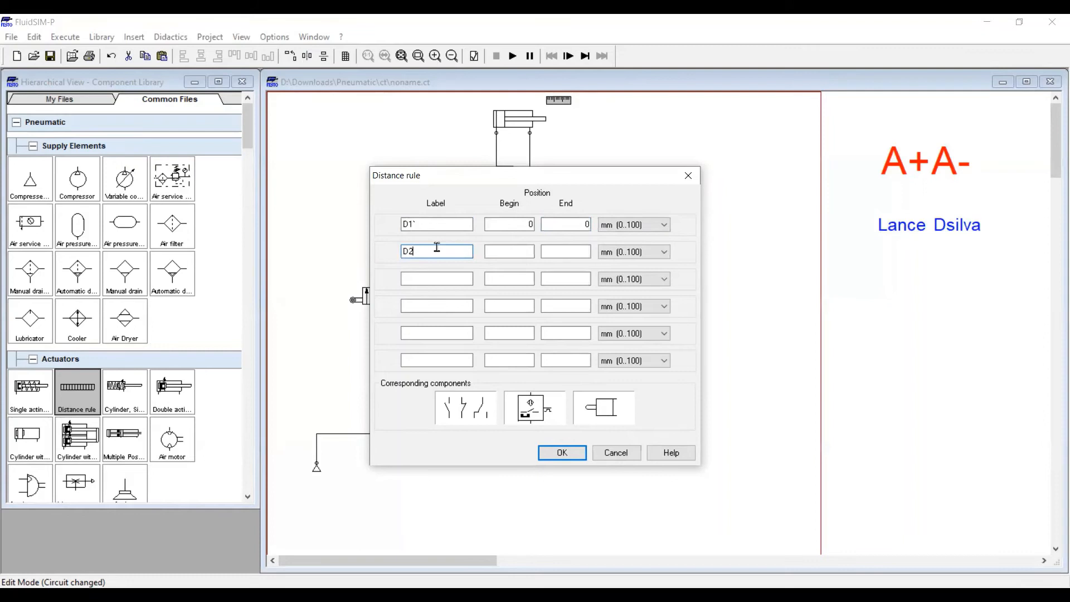
{"action": "left_click", "coordinate": [508, 253]}
{"action": "type", "text": "100"}
{"action": "left_click", "coordinate": [581, 251]}
{"action": "type", "text": "100"}
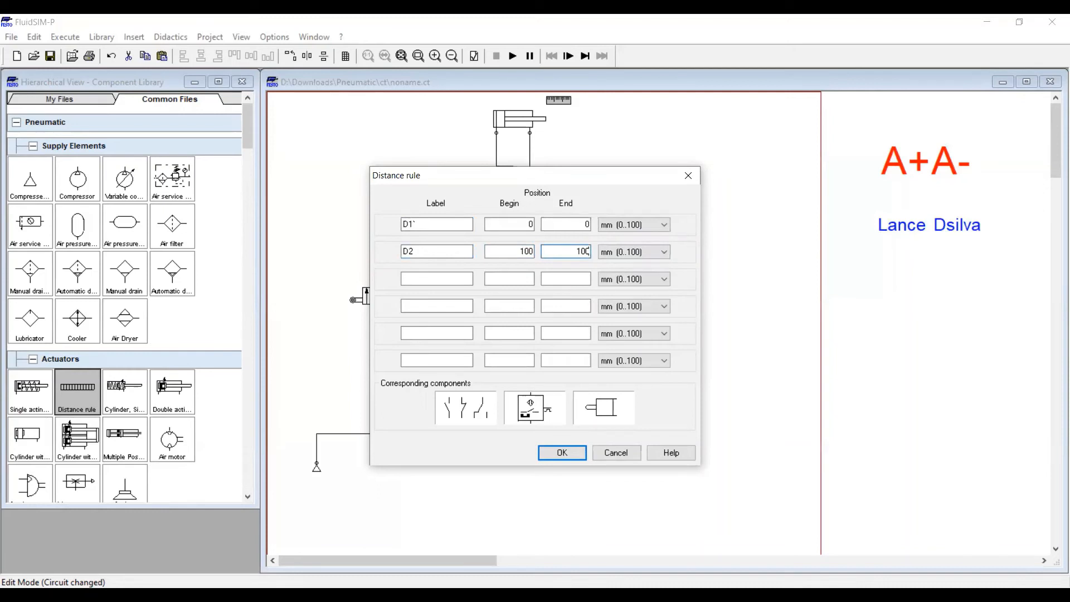
{"action": "left_click", "coordinate": [564, 454]}
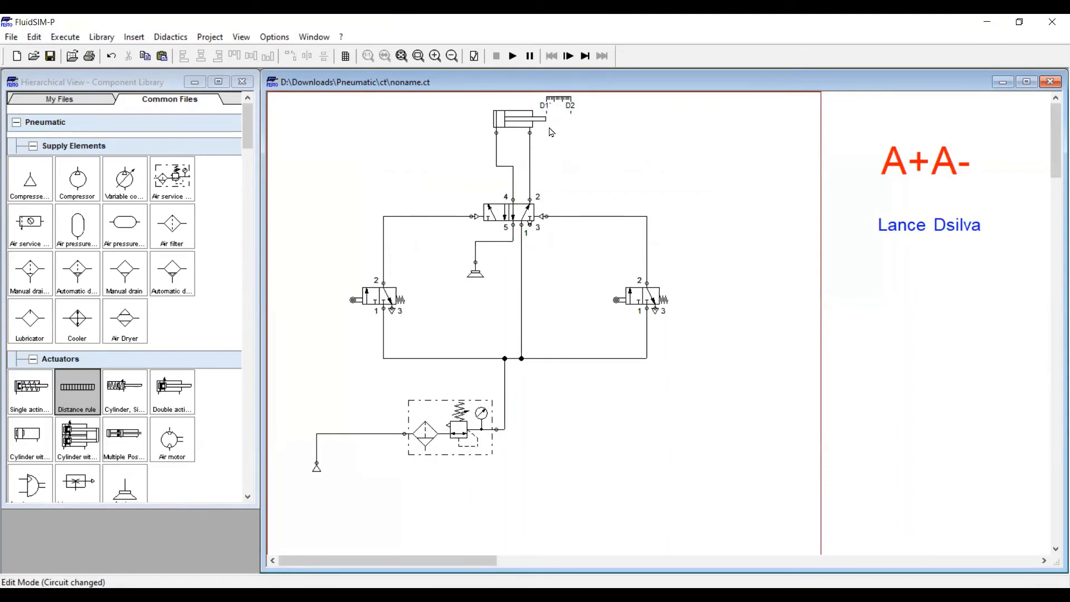
Label the roller connection of the left 3/2-way valve D1 and that of the right 3/2-way valve D2
{"action": "double_click", "coordinate": [354, 302]}
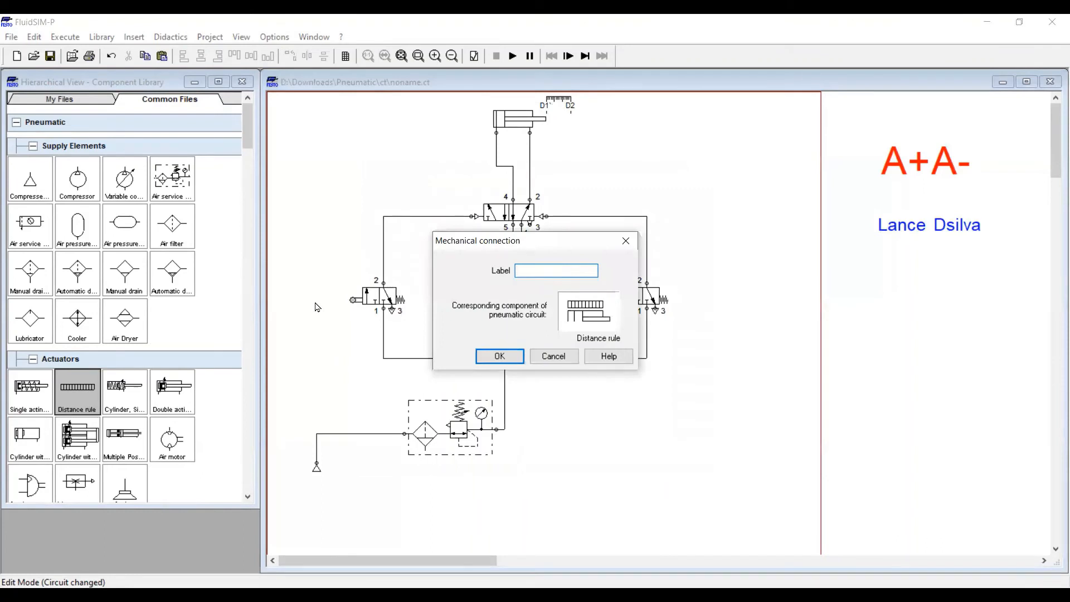
{"action": "type", "text": "D1"}
{"action": "key", "text": "Return"}
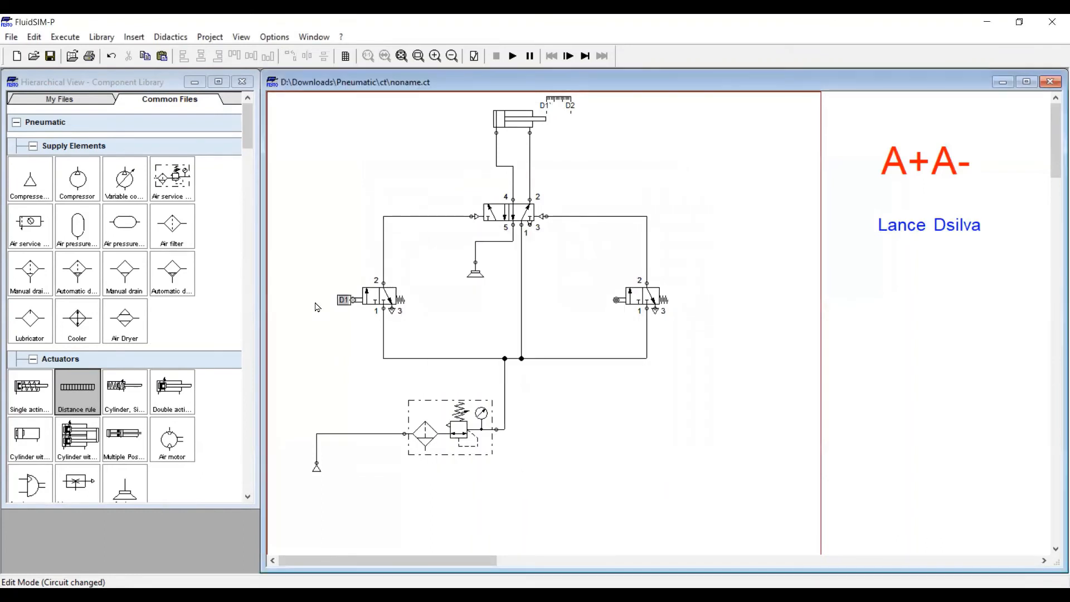
{"action": "double_click", "coordinate": [615, 300]}
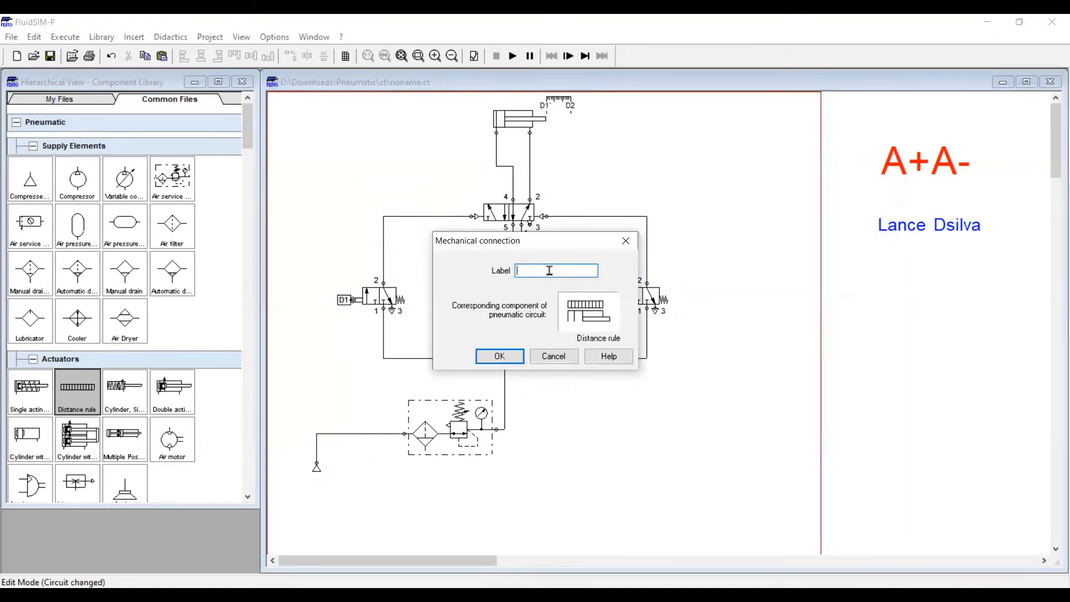
{"action": "type", "text": "D2"}
{"action": "key", "text": "Return"}
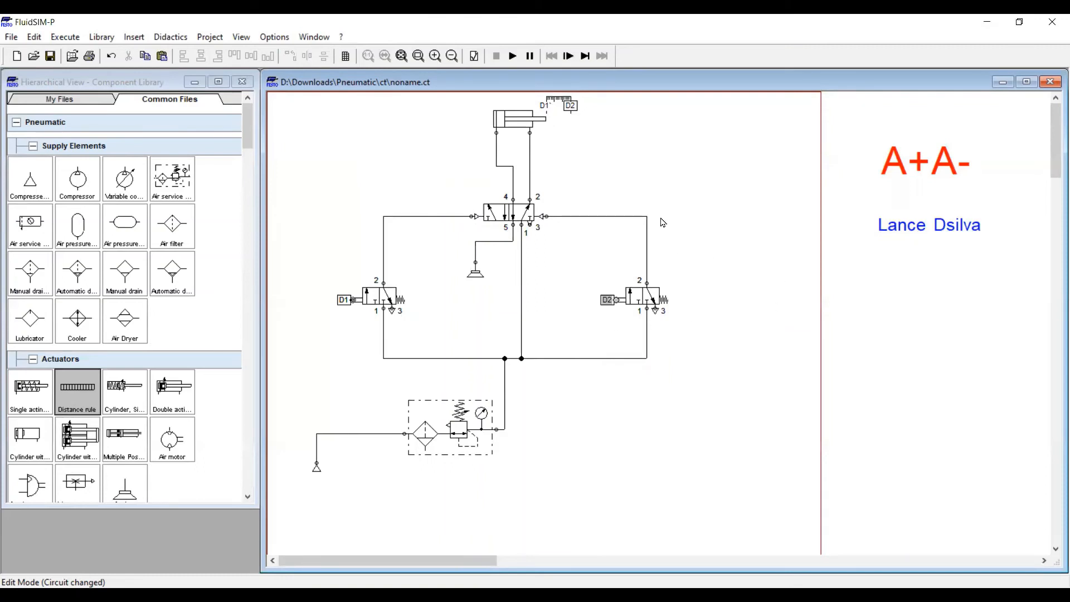
Run the circuit simulation anyway to check the cylinder's movement, and stop it
{"action": "left_click", "coordinate": [517, 58]}
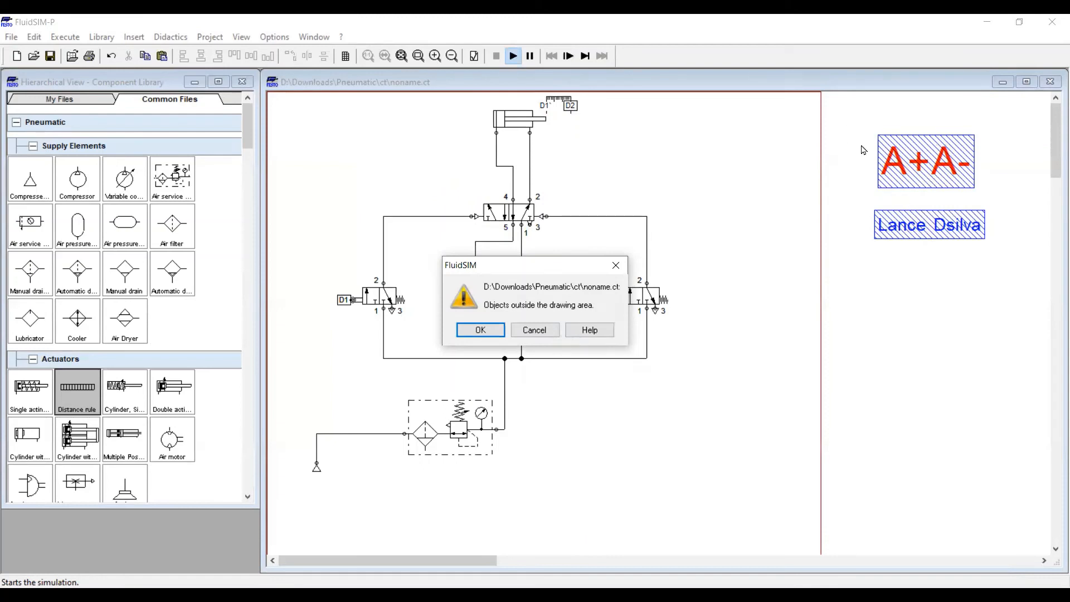
{"action": "left_click", "coordinate": [480, 330]}
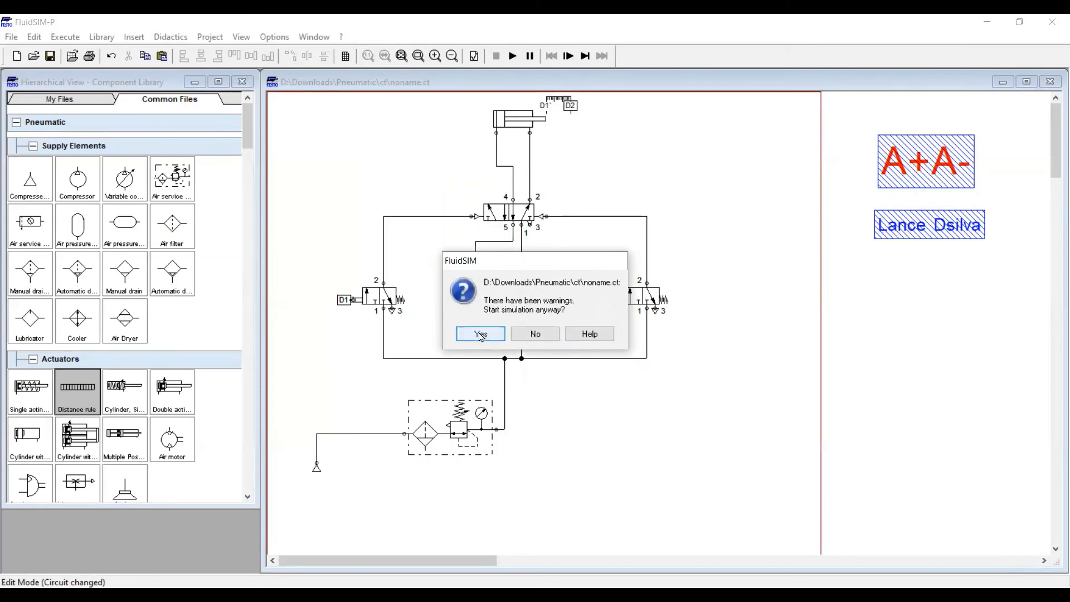
{"action": "left_click", "coordinate": [480, 334]}
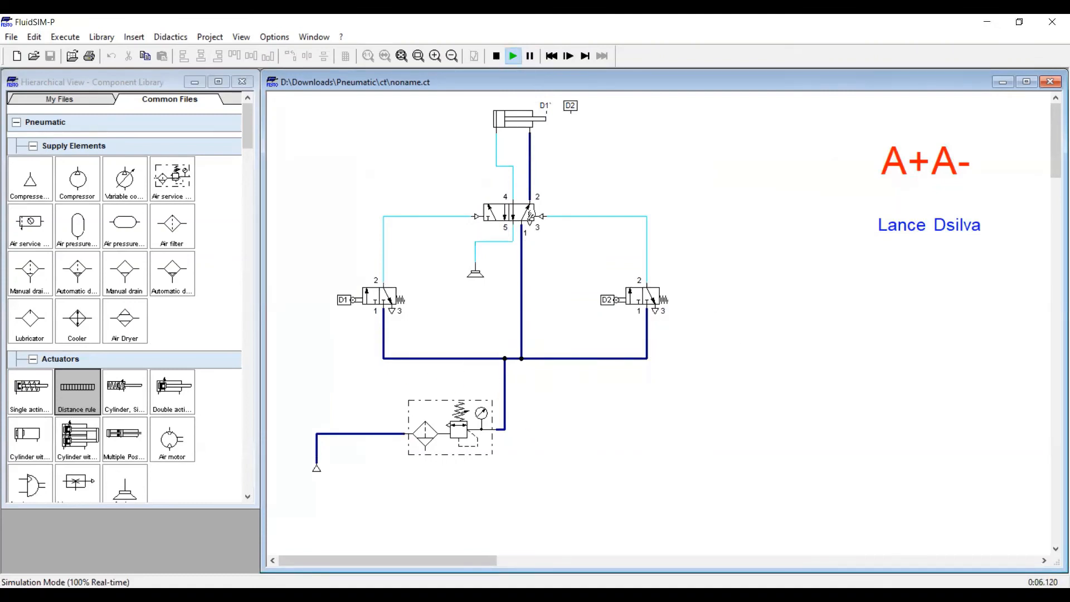
{"action": "left_click", "coordinate": [496, 56]}
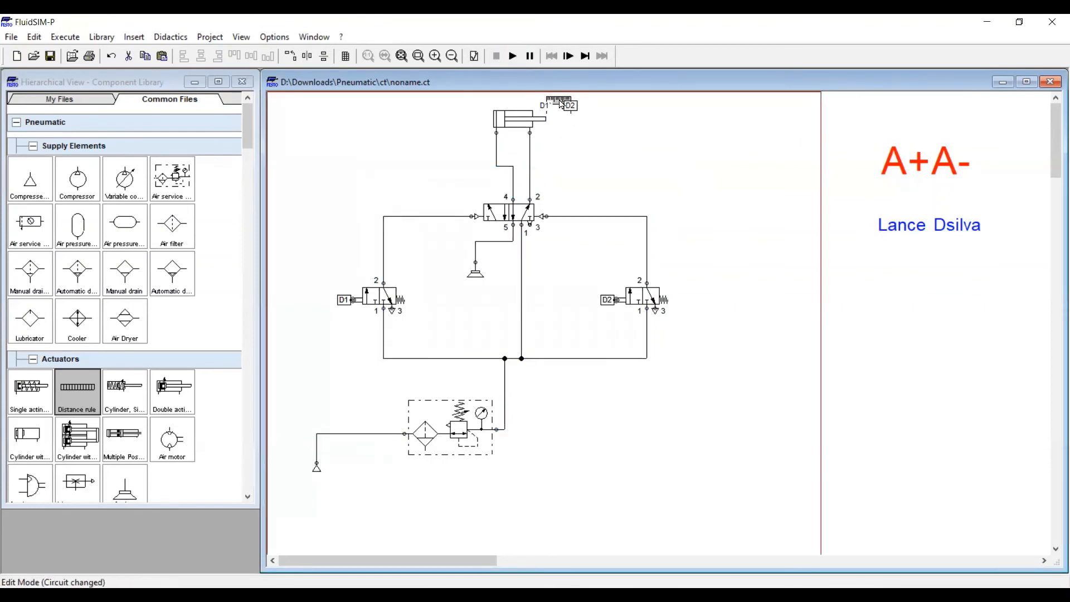
Correct the distance rule's first label to D1 and start the simulation again
{"action": "left_click", "coordinate": [428, 224]}
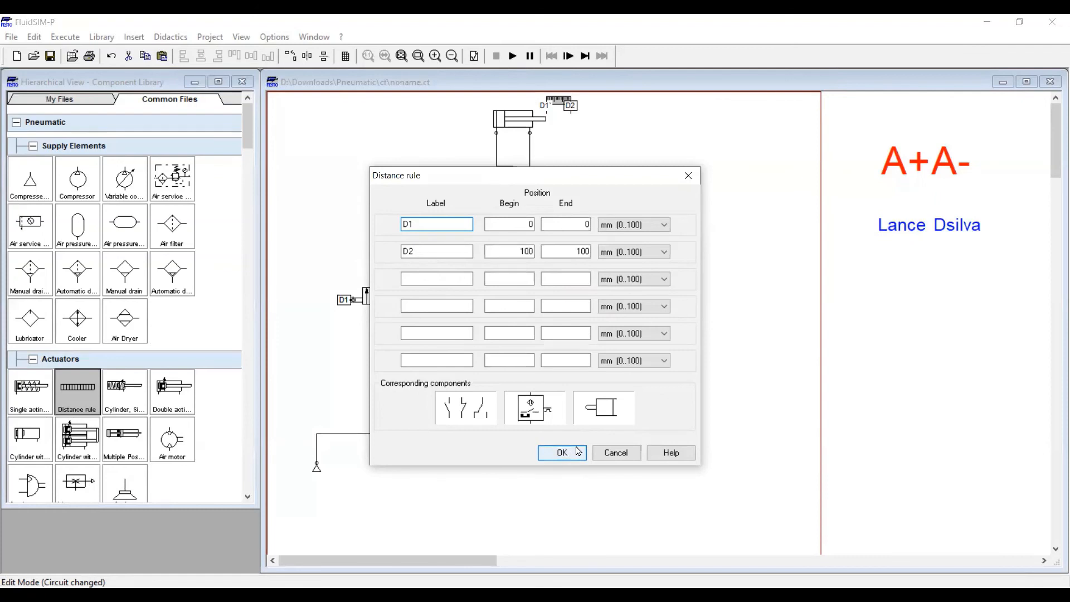
{"action": "left_click", "coordinate": [578, 450]}
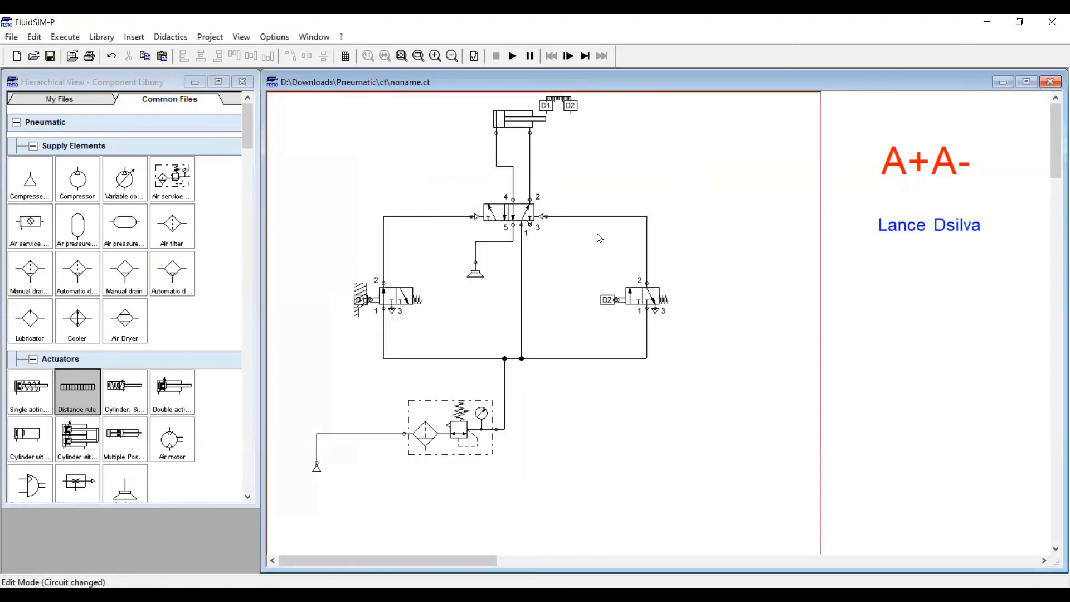
{"action": "left_click", "coordinate": [512, 56]}
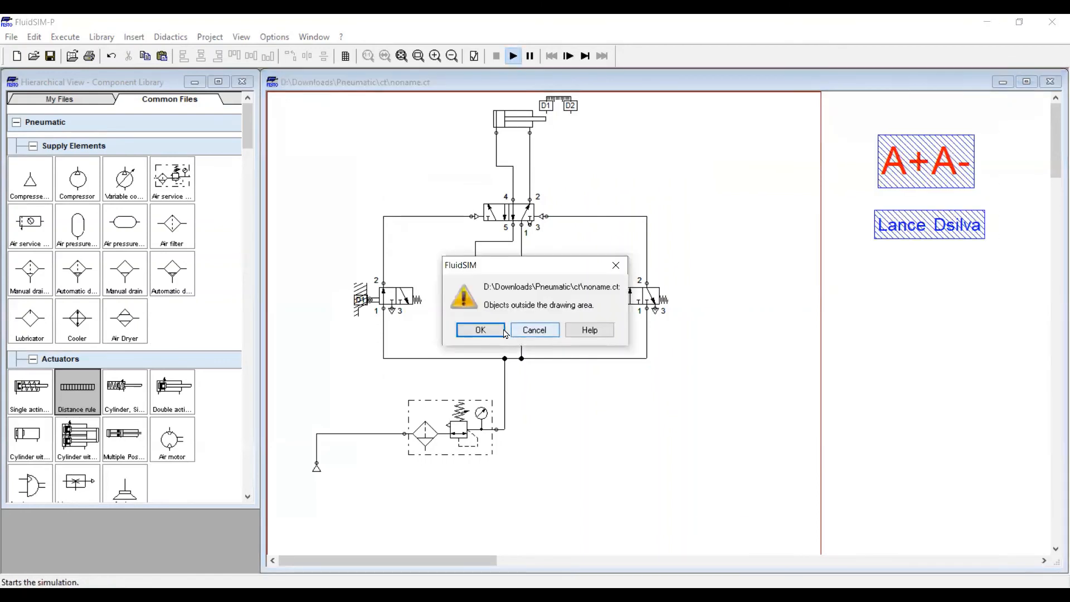
{"action": "left_click", "coordinate": [501, 332]}
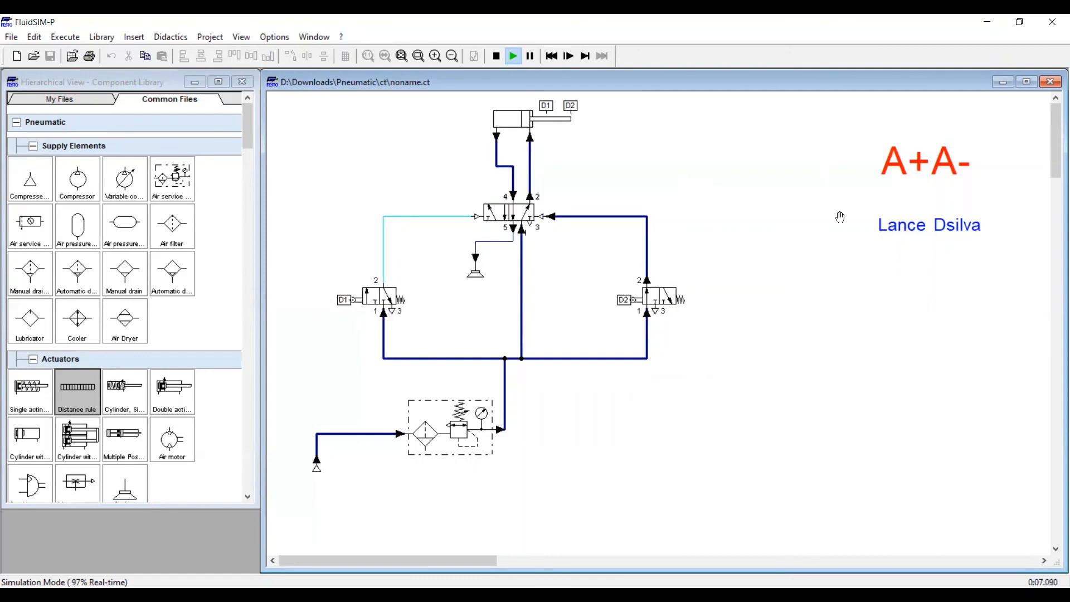
Set the simulation speed to a slow-motion factor of 1:10
{"action": "left_click", "coordinate": [273, 37]}
{"action": "left_click", "coordinate": [304, 50]}
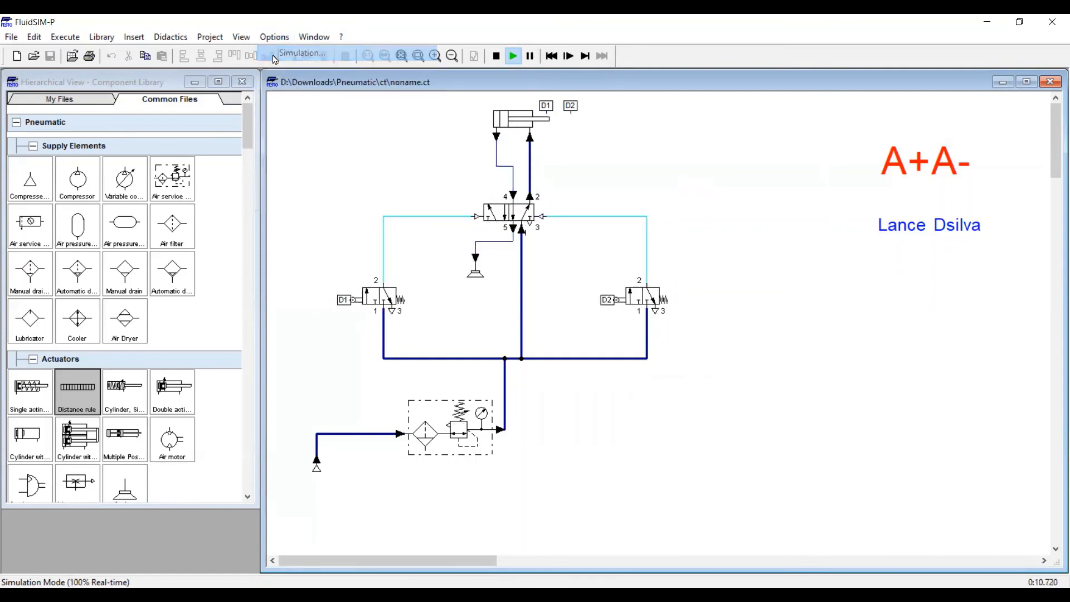
{"action": "left_click", "coordinate": [548, 267]}
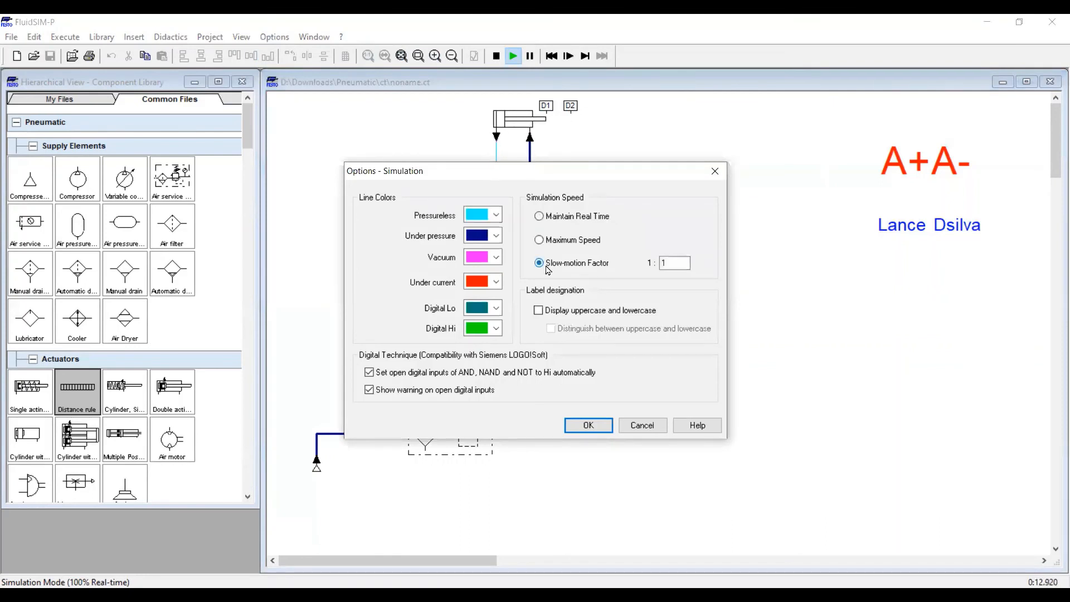
{"action": "type", "text": "0"}
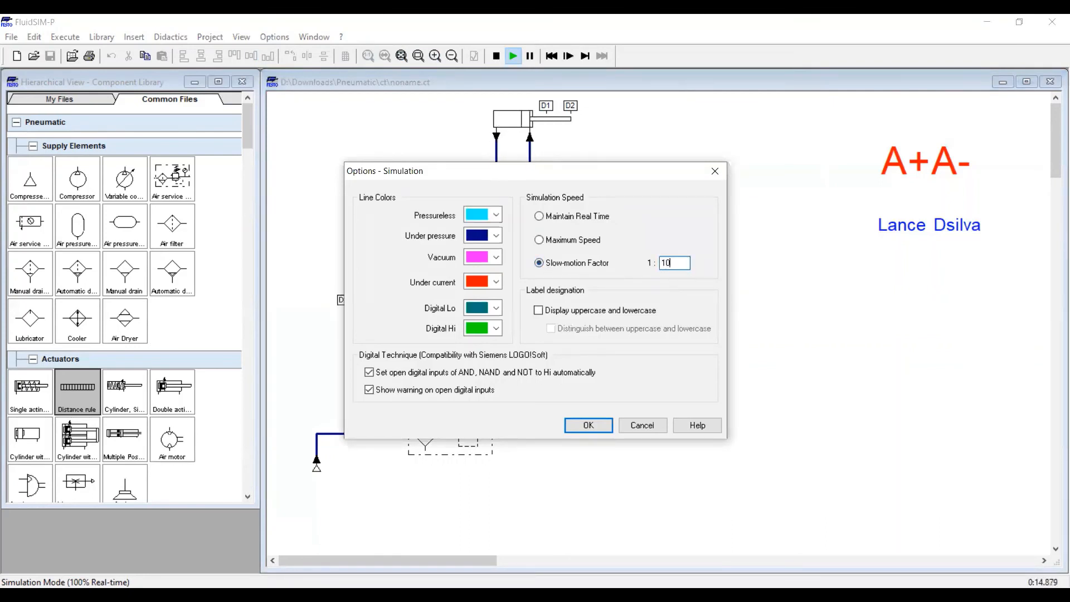
{"action": "key", "text": "Return"}
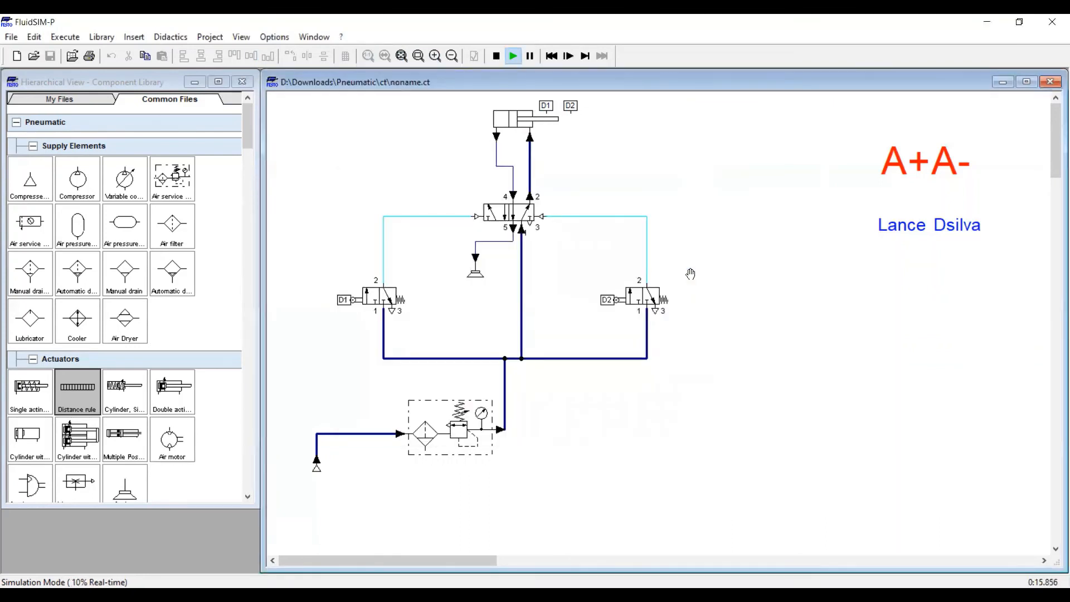
Restart the simulation to watch the cylinder cycle in slow motion, and stop it
{"action": "left_click", "coordinate": [495, 56]}
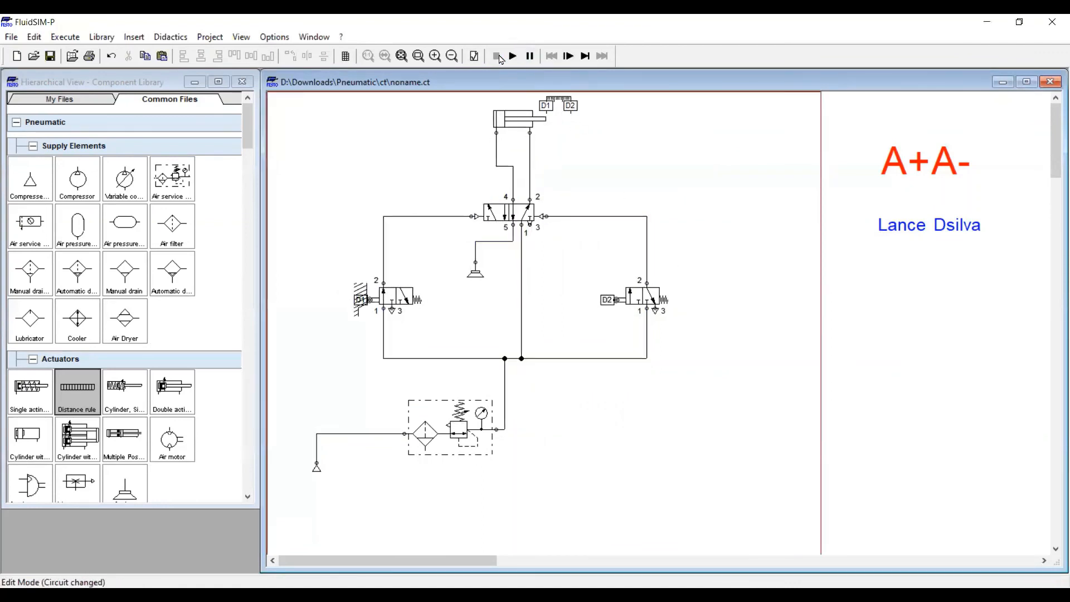
{"action": "left_click", "coordinate": [512, 56]}
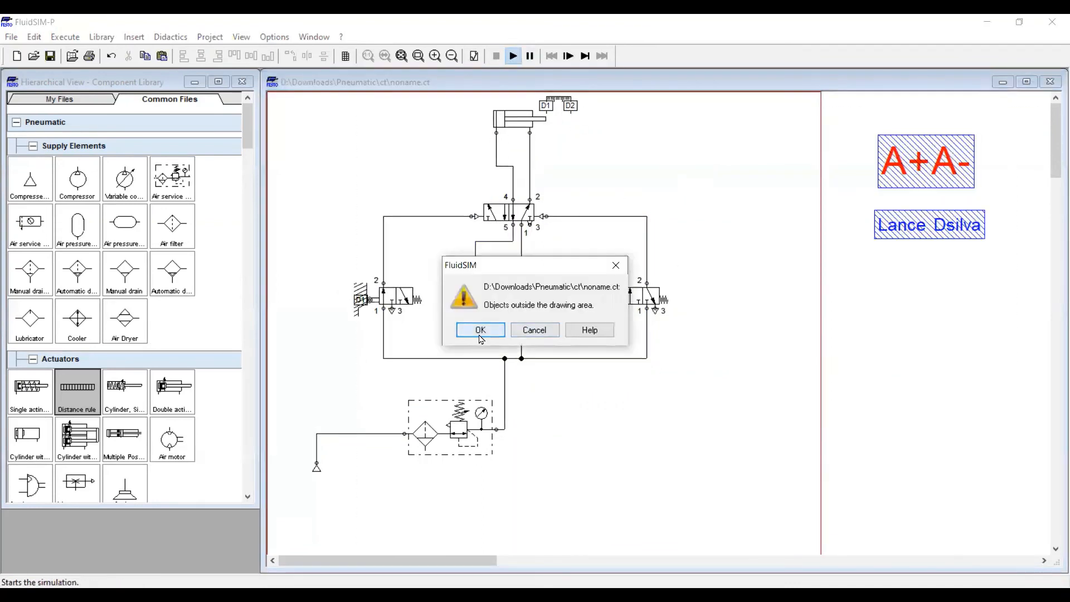
{"action": "left_click", "coordinate": [480, 334]}
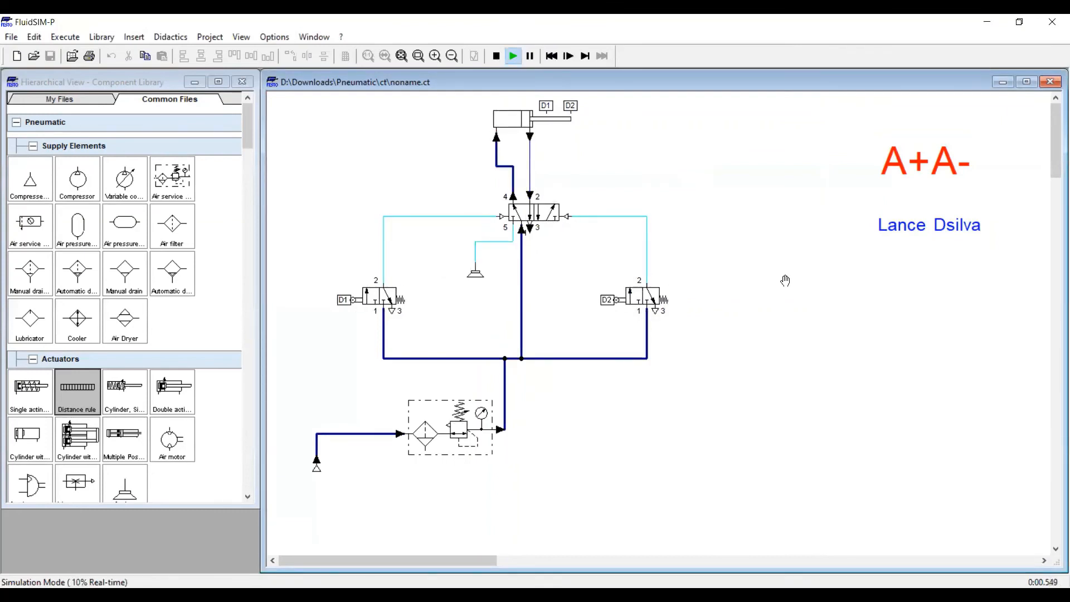
{"action": "left_click", "coordinate": [497, 56]}
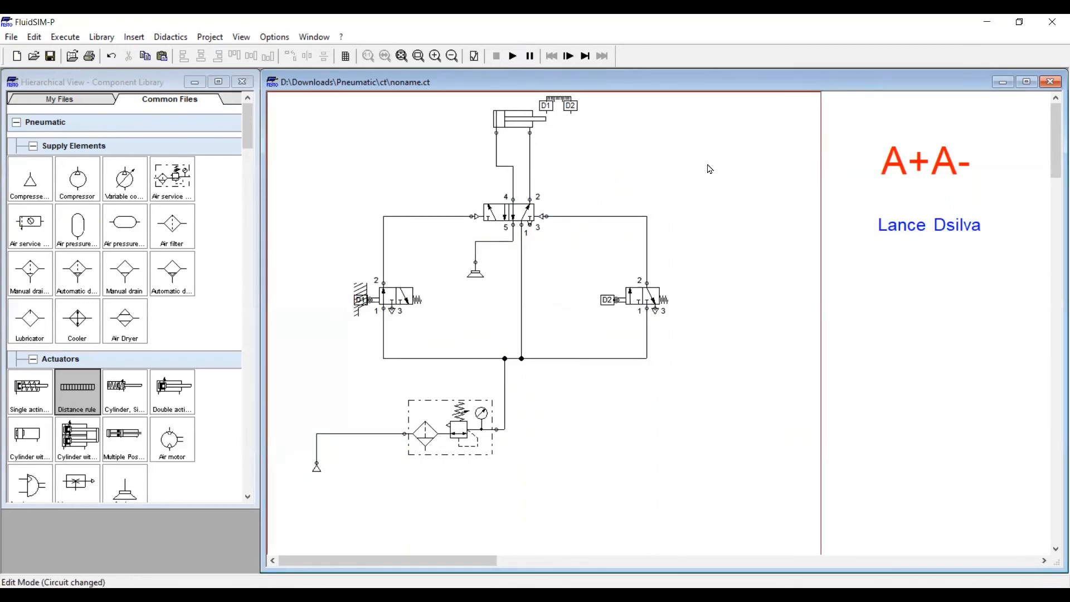